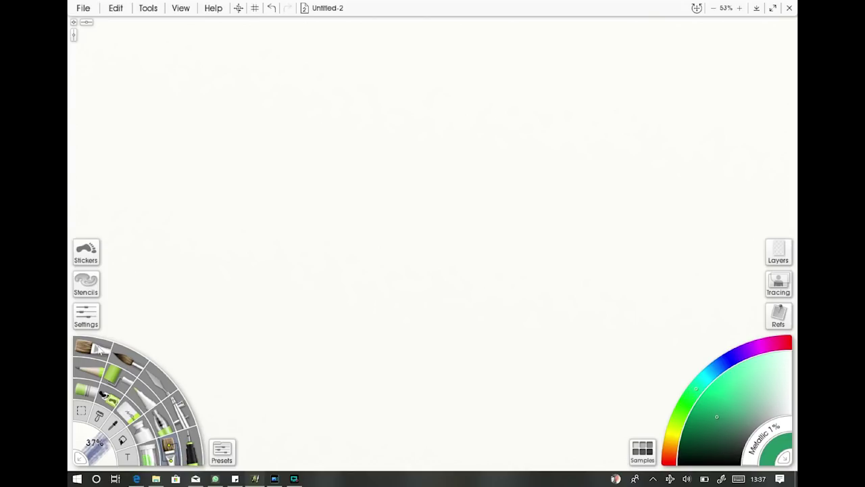
- Try the Oil Brush and another painting tool, ending back on the original brush
{"action": "left_click", "coordinate": [92, 347]}
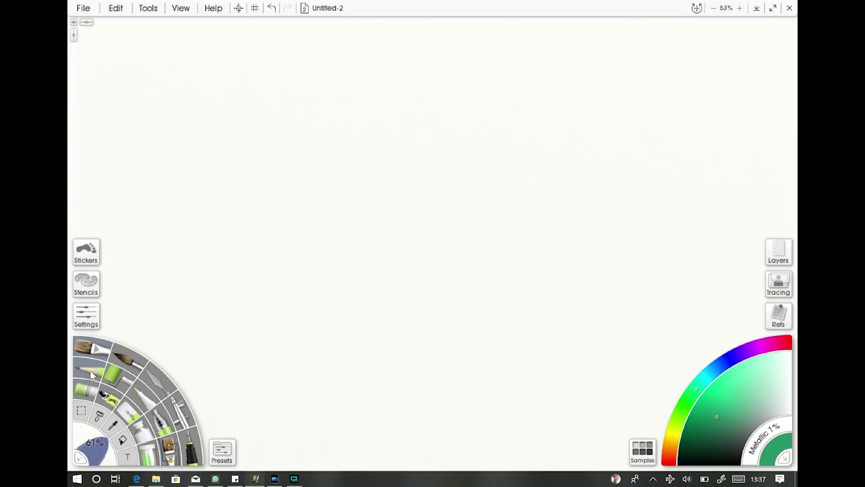
{"action": "left_click", "coordinate": [162, 381]}
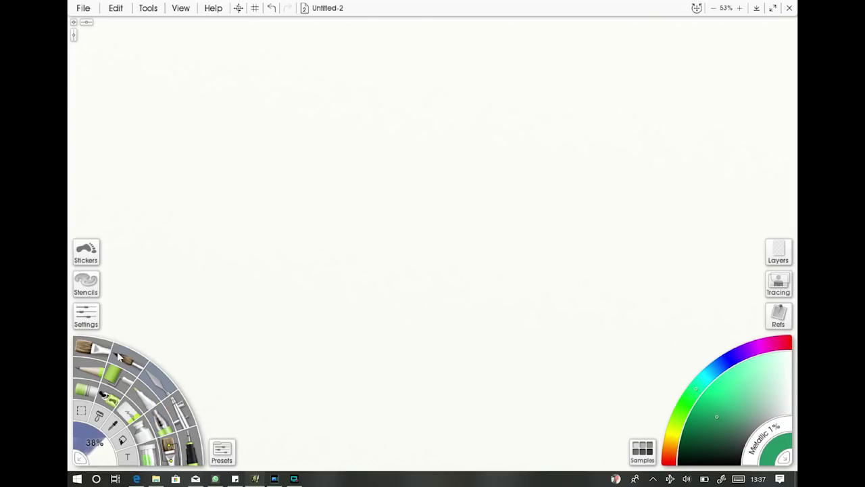
{"action": "left_click", "coordinate": [170, 449]}
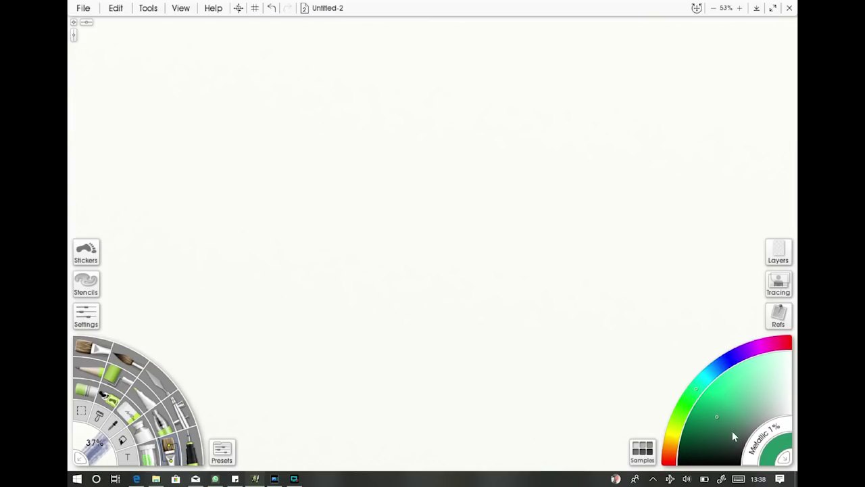
- Set the painting colour to a bright orange-red
{"action": "left_click_drag", "start_coordinate": [697, 390], "coordinate": [669, 458]}
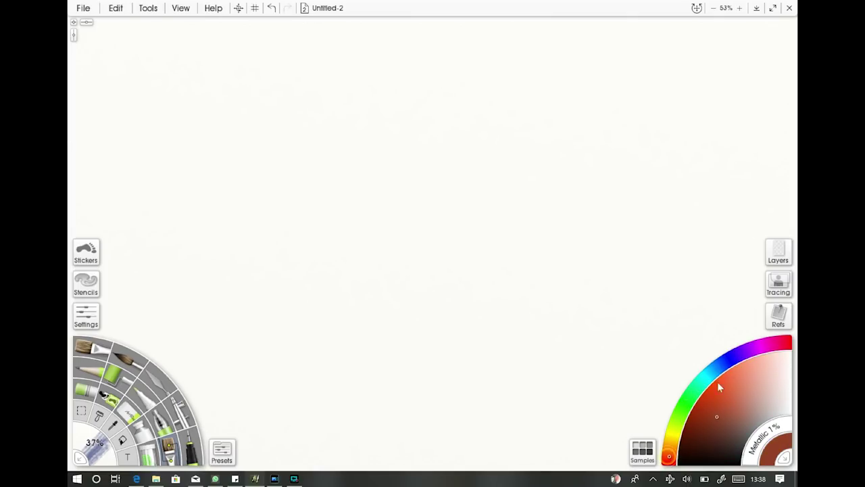
{"action": "left_click", "coordinate": [711, 392]}
{"action": "left_click", "coordinate": [760, 391]}
{"action": "left_click", "coordinate": [707, 417]}
{"action": "left_click", "coordinate": [726, 386]}
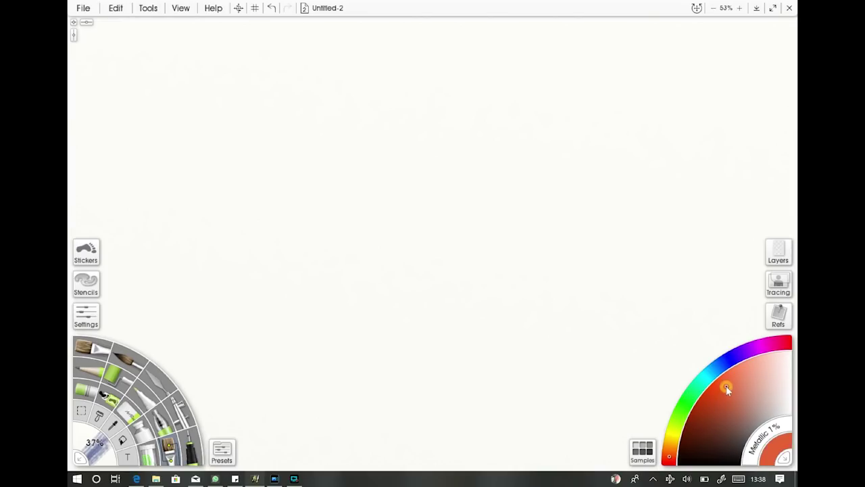
- Add a new layer above Layer 1 and delete it again
{"action": "left_click", "coordinate": [778, 254]}
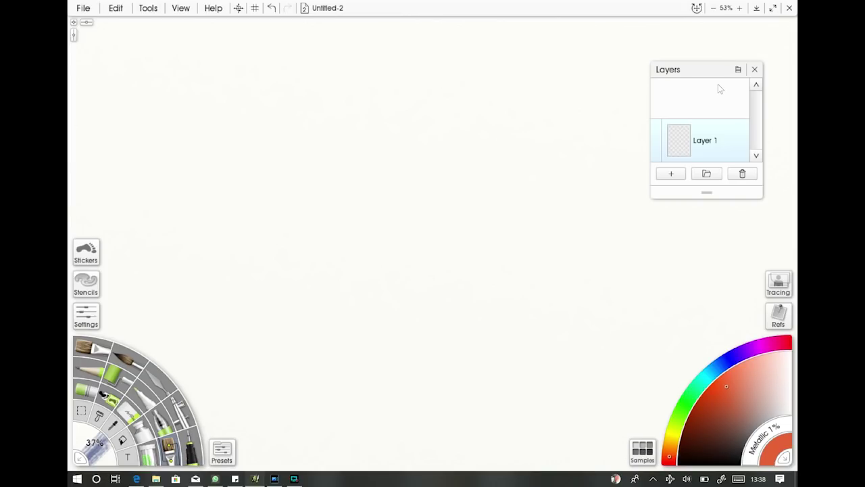
{"action": "left_click", "coordinate": [677, 177]}
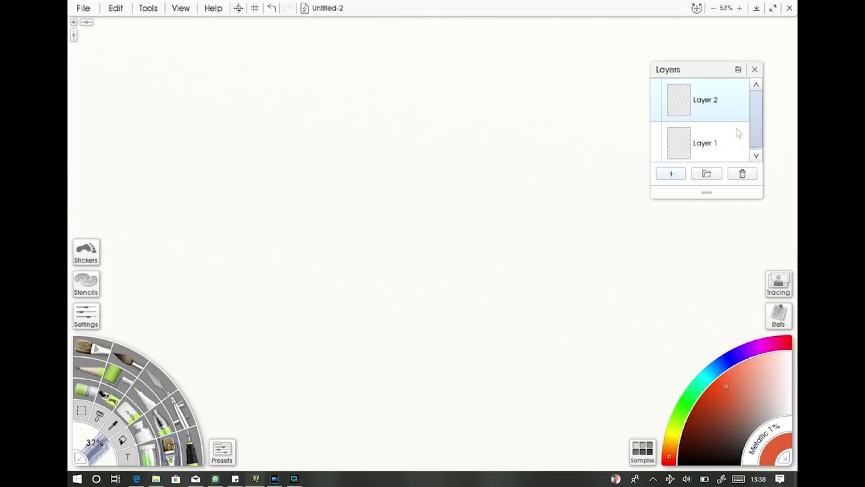
{"action": "left_click", "coordinate": [741, 173]}
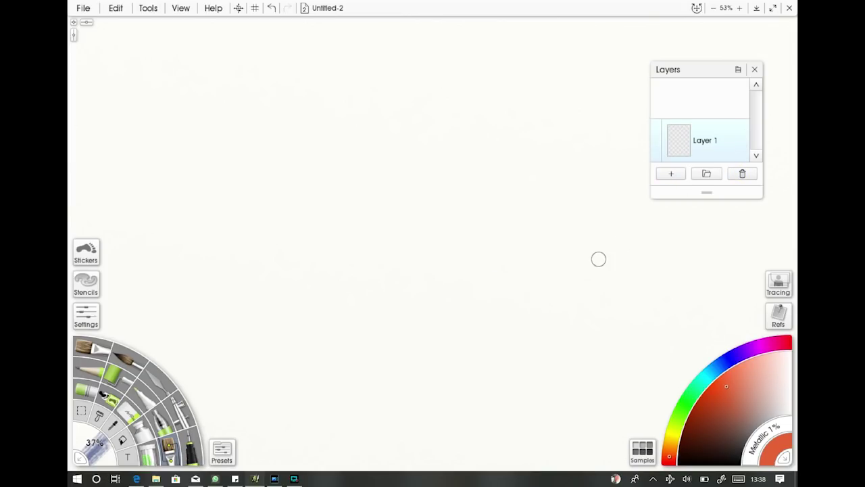
- Review the layer options and available blend modes for Layer 1, and put the layer list away
{"action": "left_click", "coordinate": [739, 70]}
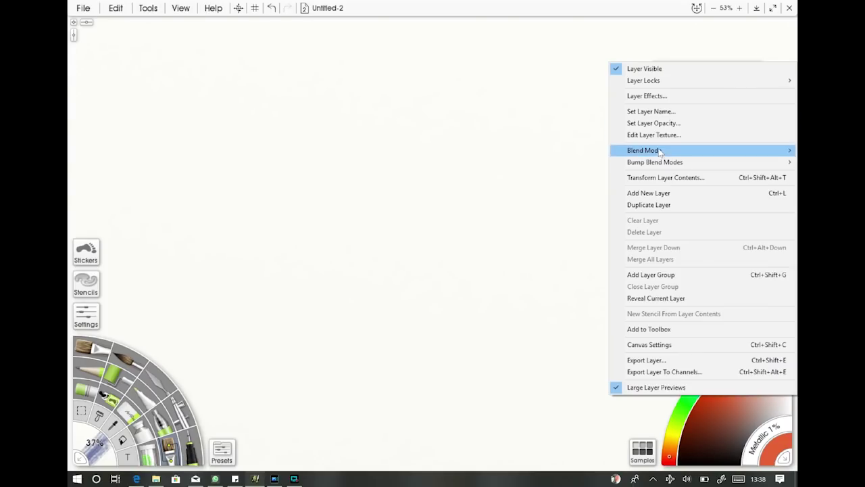
{"action": "mouse_move", "coordinate": [658, 154]}
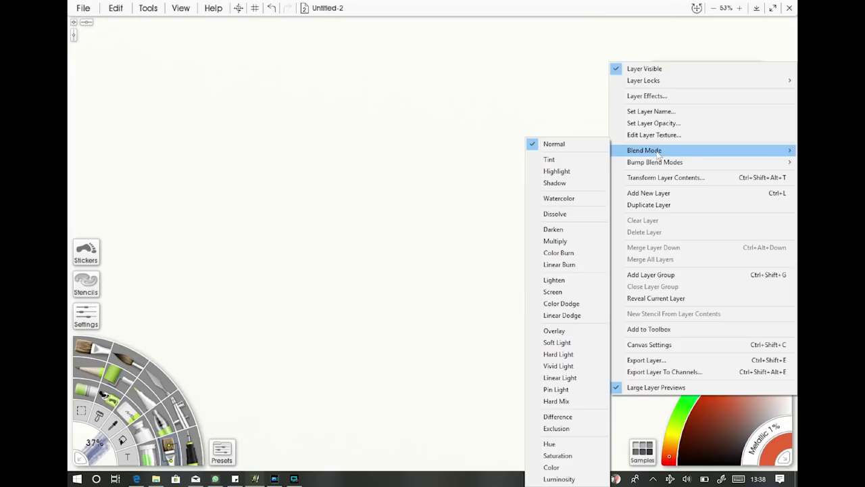
{"action": "left_click", "coordinate": [575, 104]}
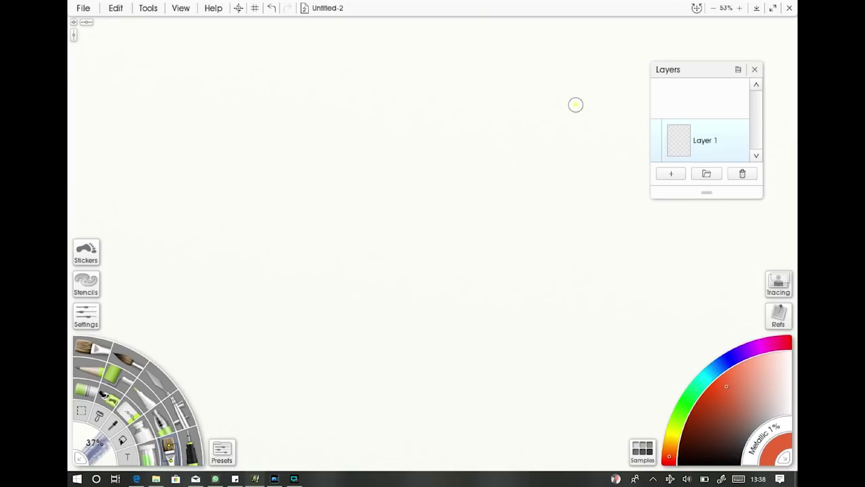
{"action": "left_click", "coordinate": [755, 69]}
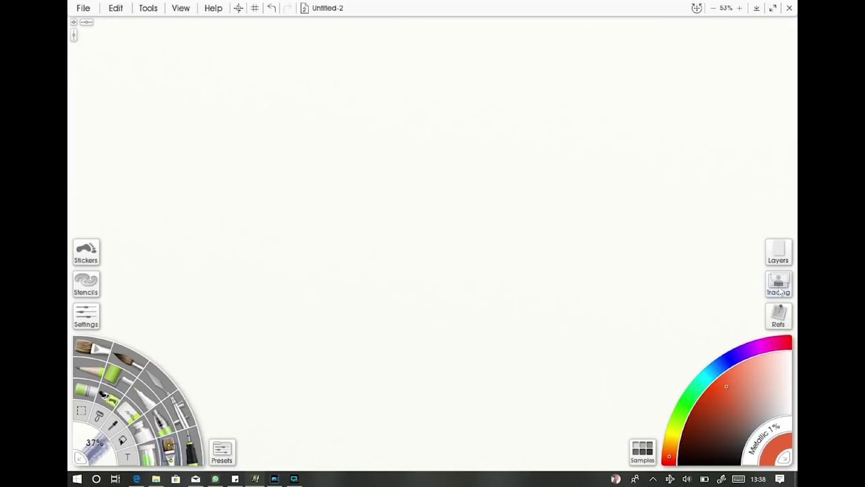
- Look over the reference image holder and the file commands
{"action": "left_click", "coordinate": [779, 314]}
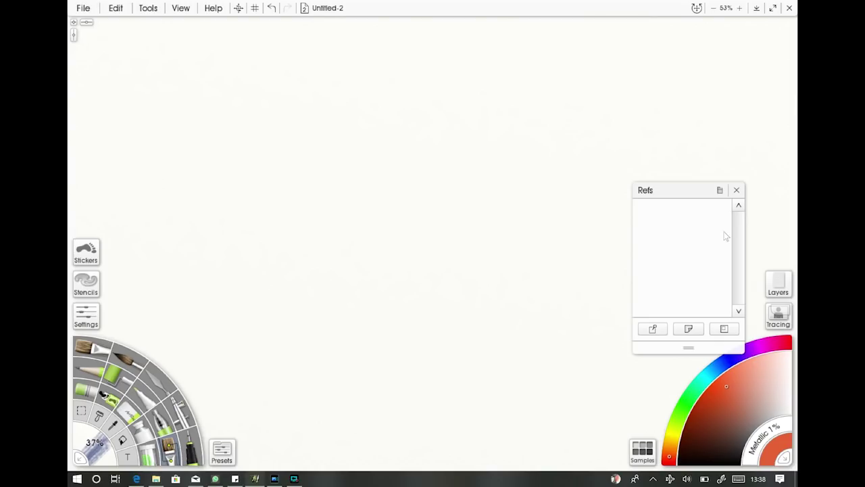
{"action": "left_click", "coordinate": [737, 191]}
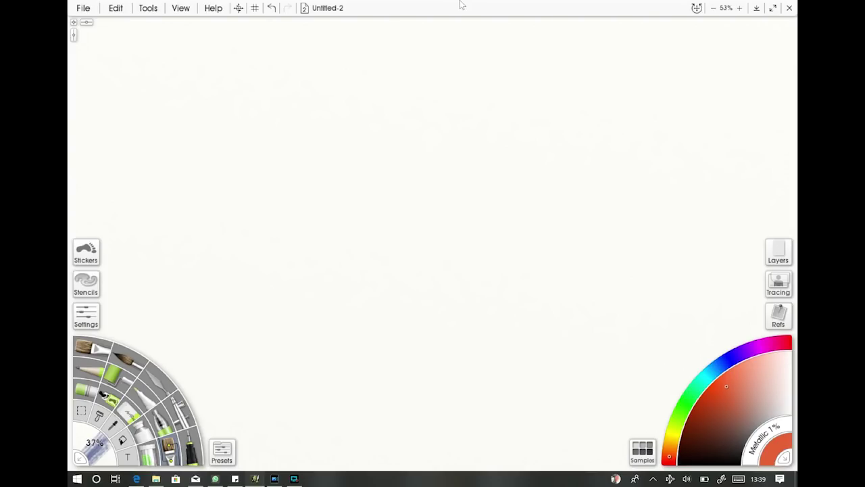
{"action": "left_click", "coordinate": [77, 13]}
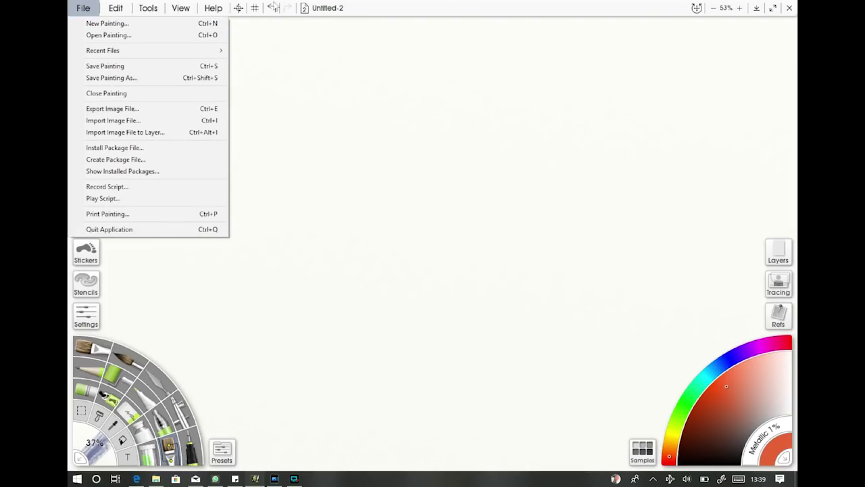
- Start a new painting defined by print size, 222 mm wide and 300 mm high
{"action": "left_click", "coordinate": [328, 8]}
{"action": "left_click", "coordinate": [344, 70]}
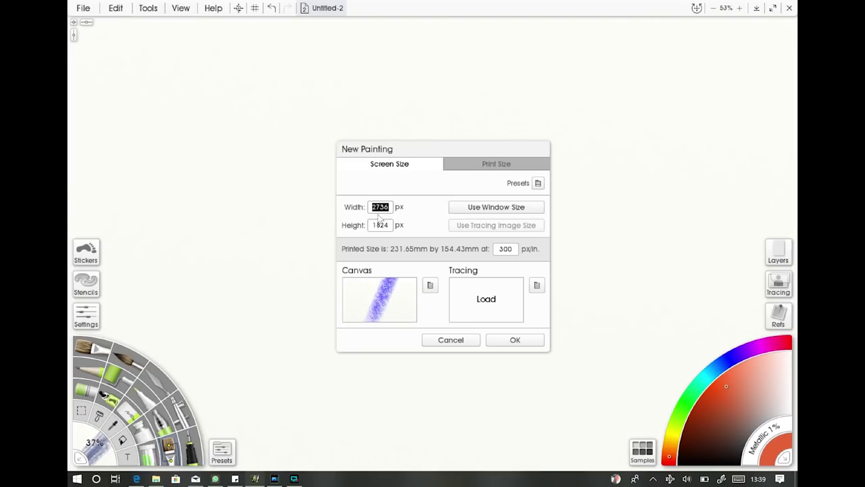
{"action": "left_click", "coordinate": [496, 164]}
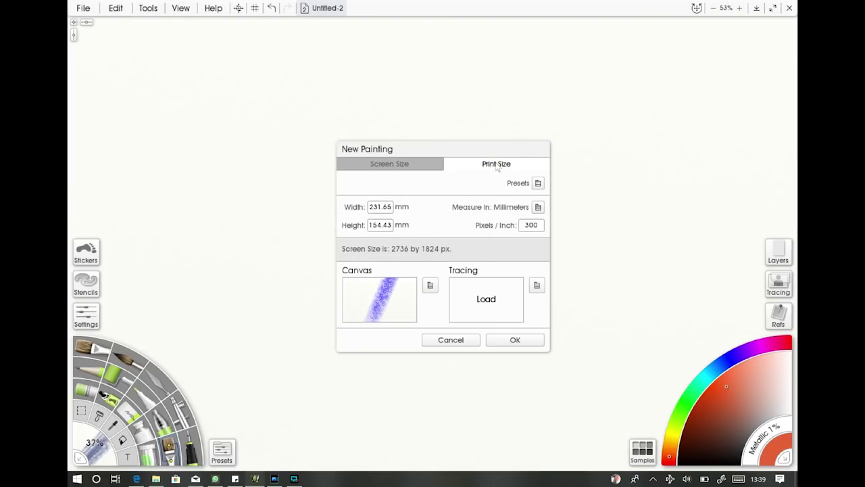
{"action": "left_click", "coordinate": [387, 210]}
{"action": "type", "text": "222"}
{"action": "left_click", "coordinate": [388, 227]}
{"action": "type", "text": "300"}
- Set the new painting's width to 232 mm and its height to 310 mm
{"action": "left_click", "coordinate": [386, 211]}
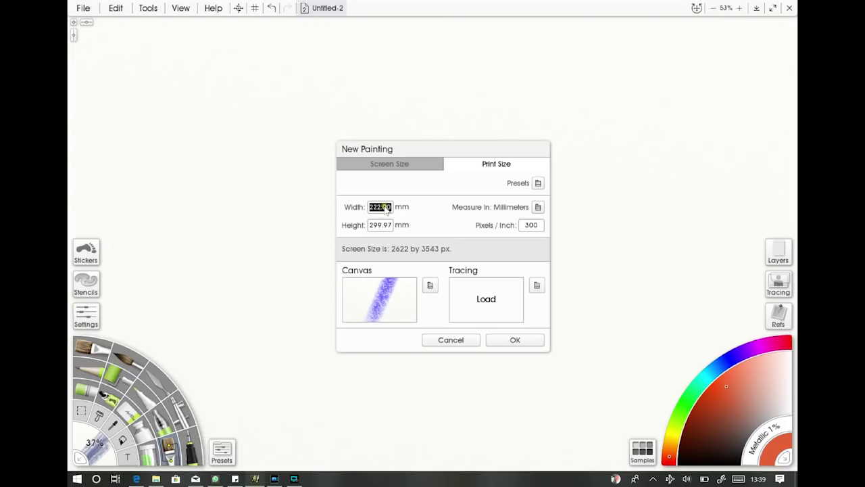
{"action": "type", "text": "232"}
{"action": "left_click", "coordinate": [385, 227]}
{"action": "type", "text": "310"}
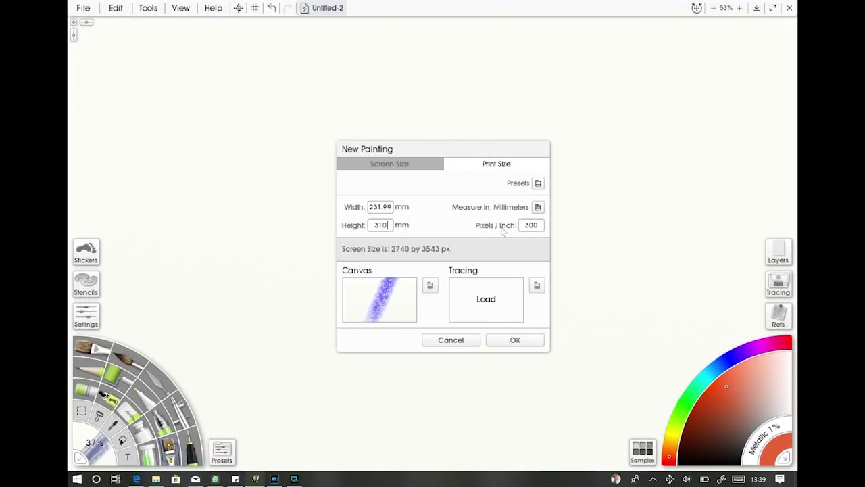
- Explore the canvas presets and grain settings, try a grain size of 153%, and discard the canvas changes
{"action": "left_click", "coordinate": [386, 304]}
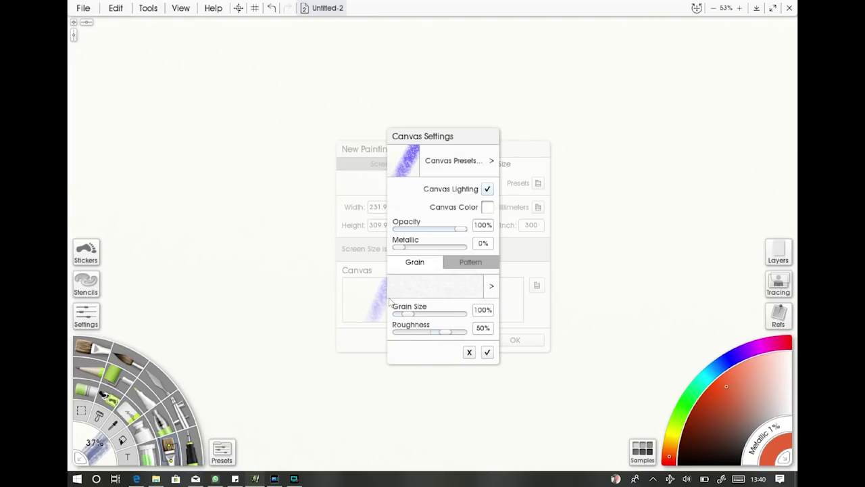
{"action": "left_click", "coordinate": [472, 161]}
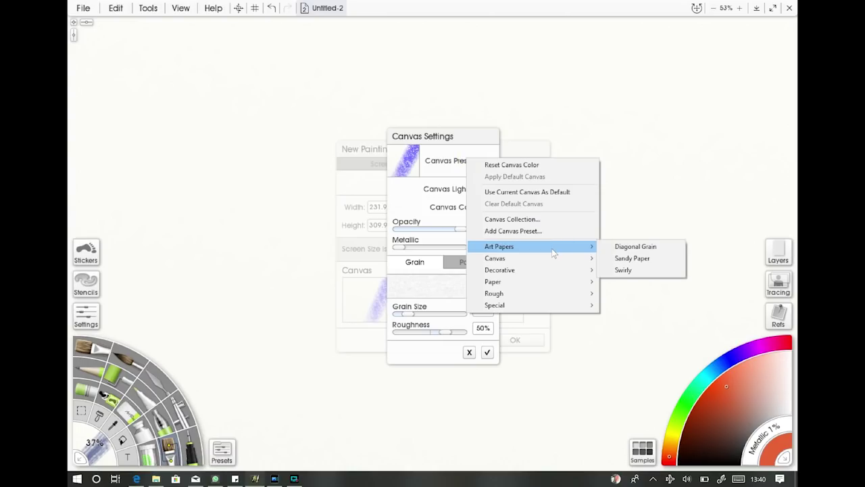
{"action": "mouse_move", "coordinate": [540, 261]}
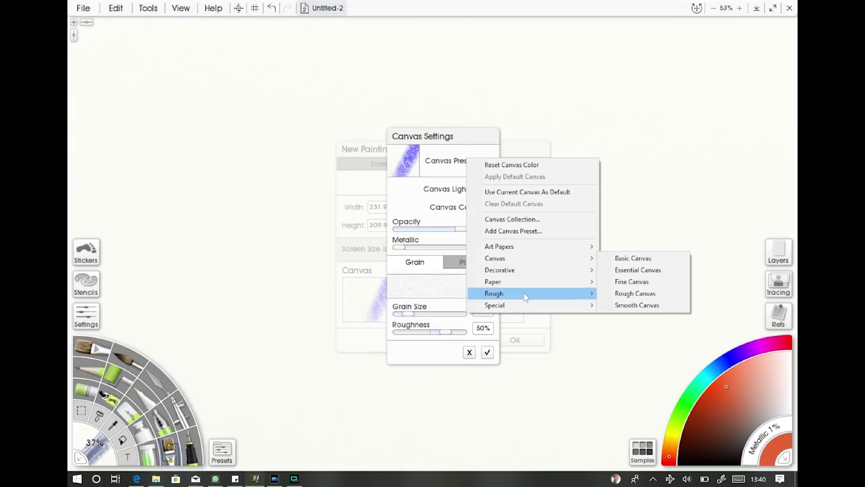
{"action": "left_click", "coordinate": [437, 285]}
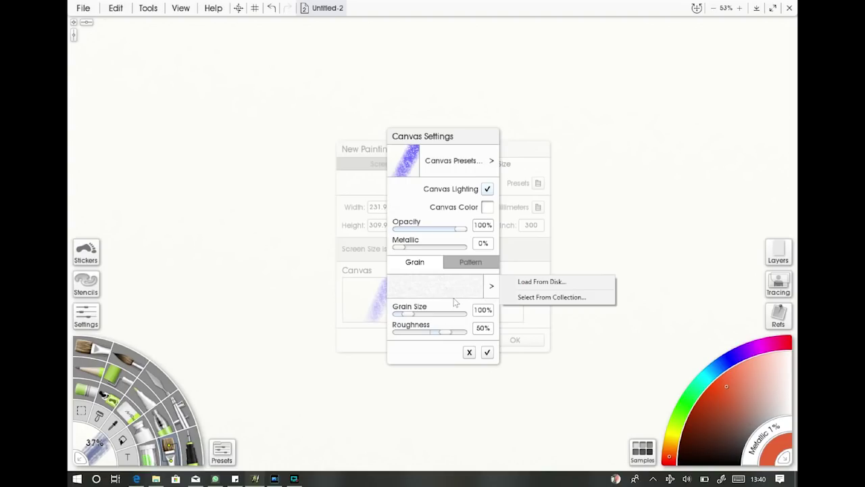
{"action": "left_click", "coordinate": [450, 310]}
{"action": "left_click", "coordinate": [418, 314]}
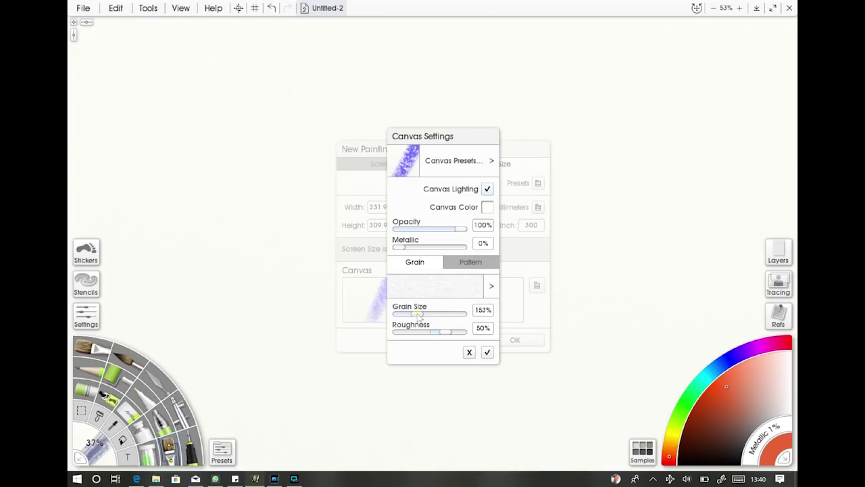
{"action": "left_click", "coordinate": [469, 352]}
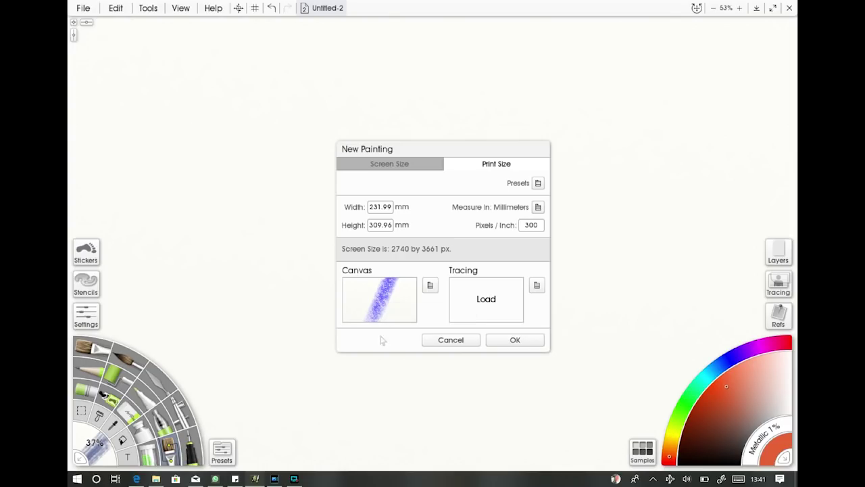
- Create the new painting with the entered print size
{"action": "left_click", "coordinate": [515, 340]}
{"action": "scroll", "coordinate": [536, 237], "scroll_direction": "up", "scroll_amount": 3}
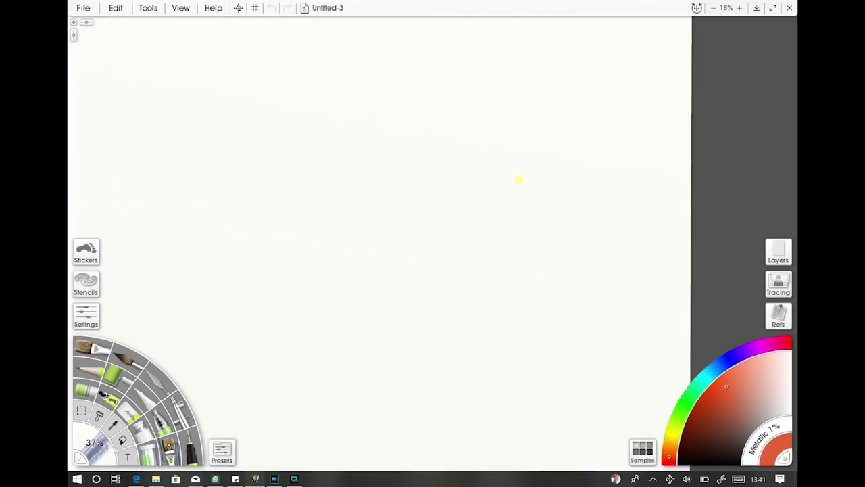
{"action": "scroll", "coordinate": [506, 238], "scroll_direction": "up", "scroll_amount": 2}
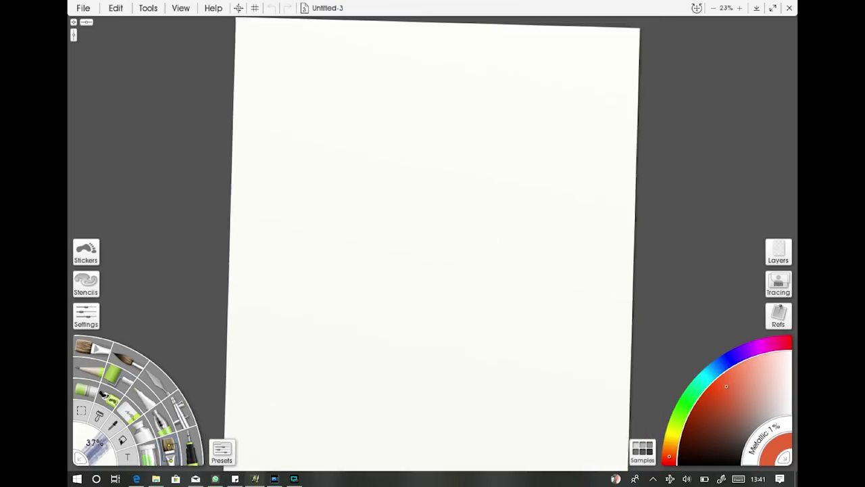
{"action": "scroll", "coordinate": [433, 243], "scroll_direction": "down", "scroll_amount": 1}
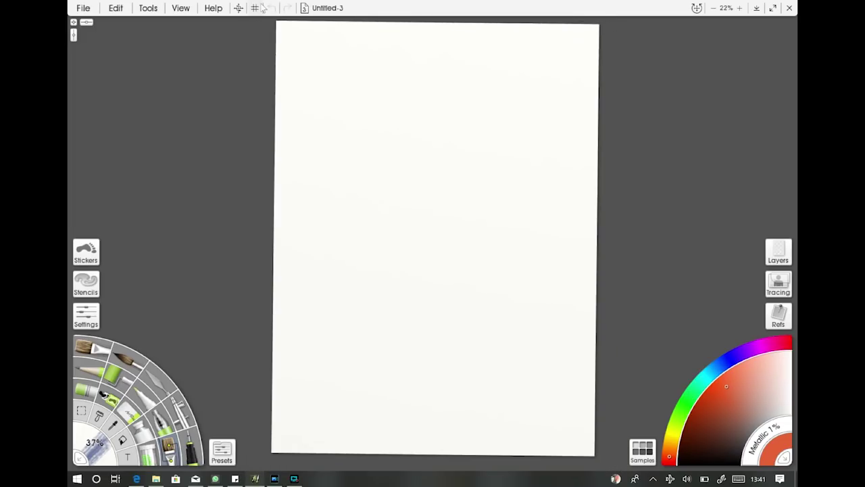
- Try a test stroke on the blank canvas and undo it
{"action": "left_click_drag", "start_coordinate": [560, 231], "coordinate": [569, 256]}
{"action": "left_click_drag", "start_coordinate": [532, 206], "coordinate": [470, 230]}
{"action": "key", "text": "ctrl+z"}
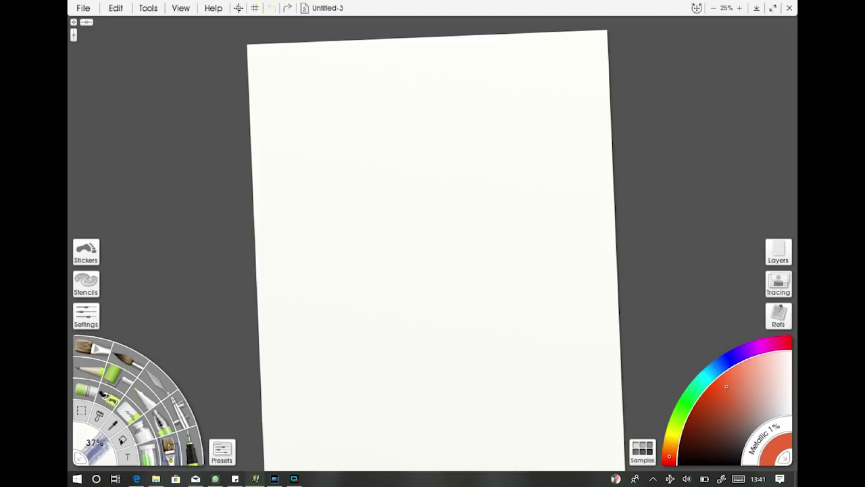
- Straighten the rotated canvas and bring the whole page into view
{"action": "left_click", "coordinate": [181, 8]}
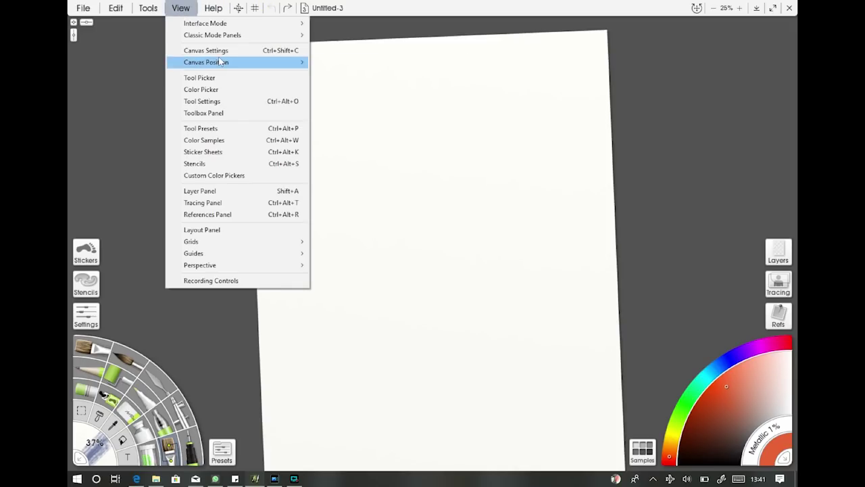
{"action": "mouse_move", "coordinate": [221, 62]}
{"action": "left_click", "coordinate": [351, 128]}
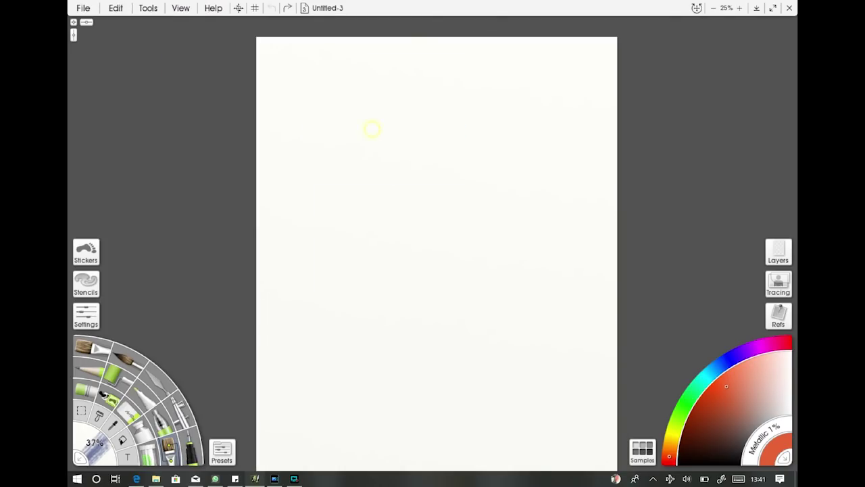
{"action": "left_click", "coordinate": [180, 8]}
{"action": "mouse_move", "coordinate": [261, 60]}
{"action": "left_click", "coordinate": [372, 89]}
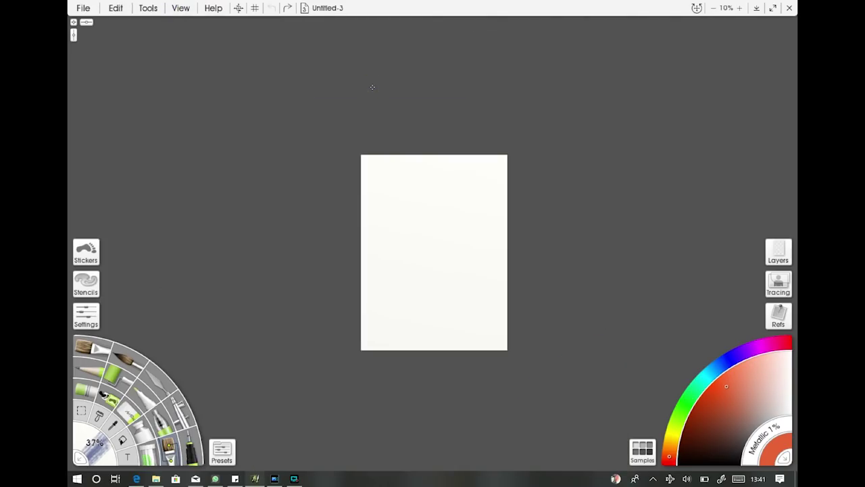
{"action": "scroll", "coordinate": [433, 252], "scroll_direction": "up", "scroll_amount": 3}
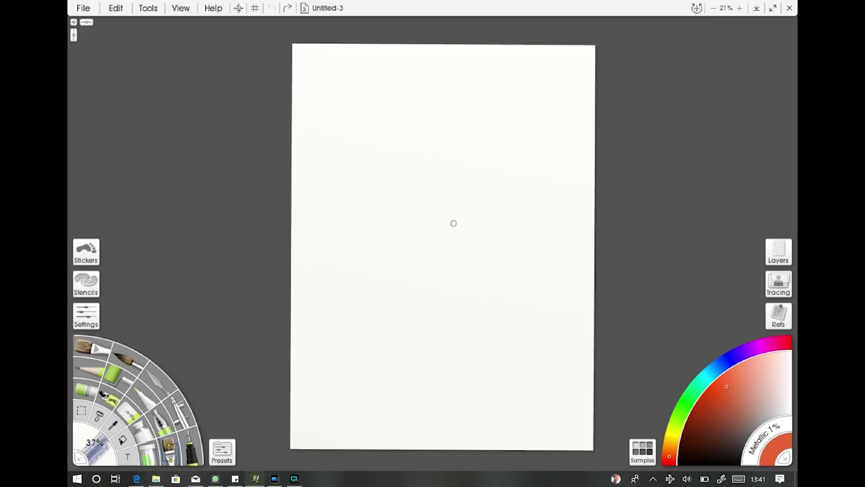
- Load people-3146232_1920c from the photo ref folder as a reference image and place it beside the canvas
{"action": "left_click", "coordinate": [92, 347]}
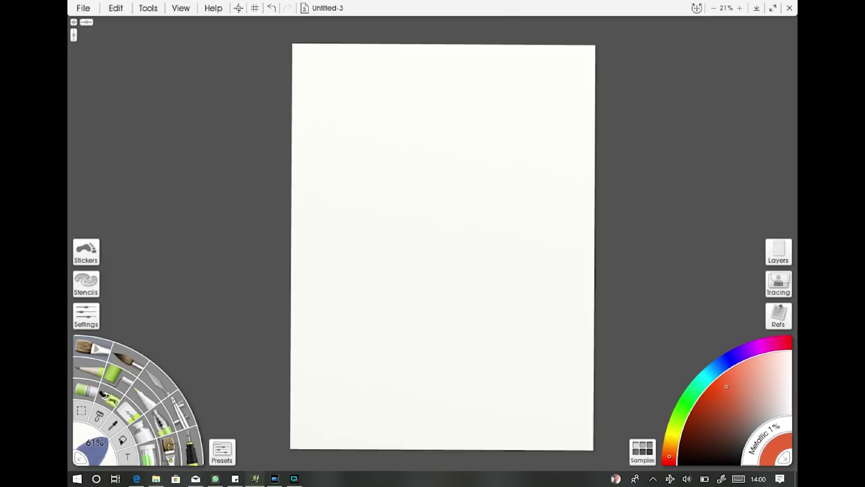
{"action": "left_click", "coordinate": [778, 312]}
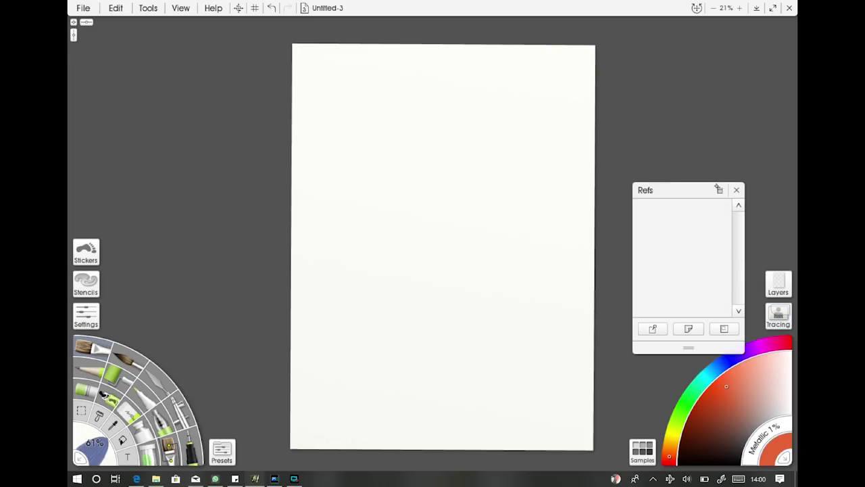
{"action": "left_click", "coordinate": [719, 189]}
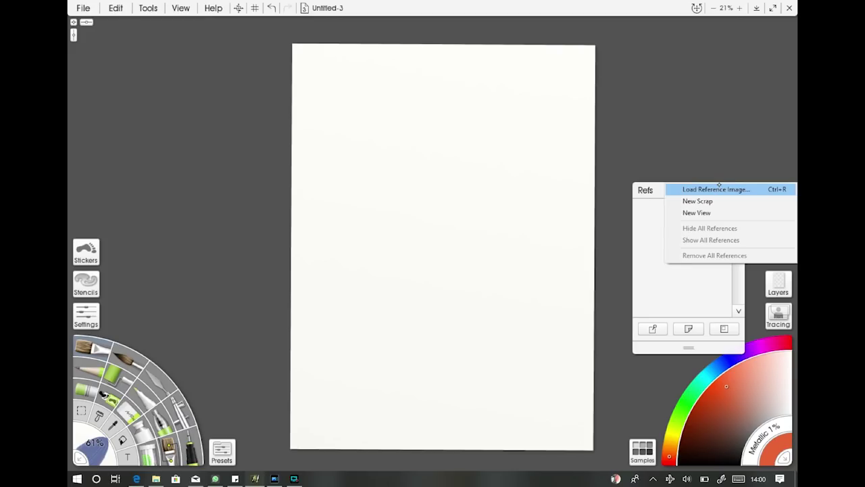
{"action": "left_click", "coordinate": [718, 188]}
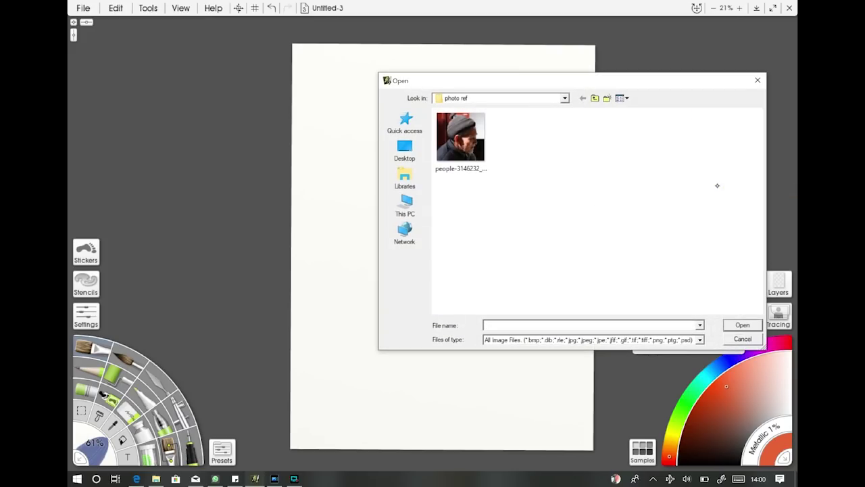
{"action": "double_click", "coordinate": [460, 137]}
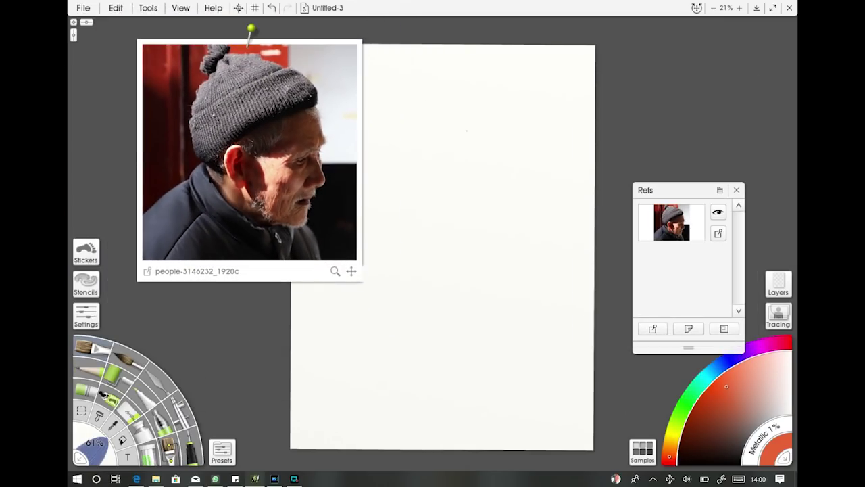
{"action": "left_click_drag", "start_coordinate": [249, 160], "coordinate": [196, 165]}
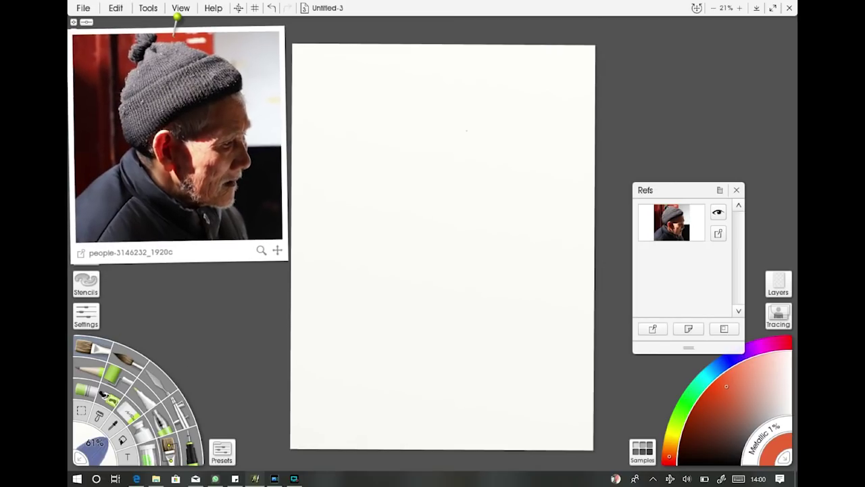
{"action": "left_click", "coordinate": [736, 189]}
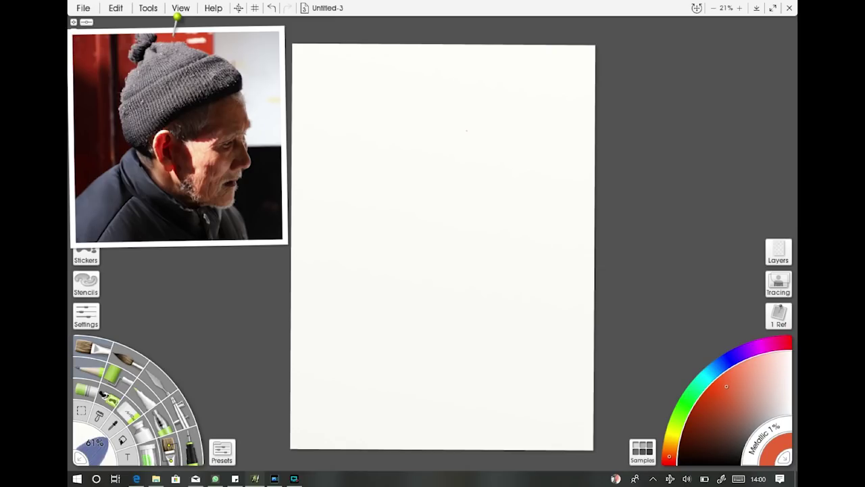
- Browse the Pencil presets through to Waxy Coloring
{"action": "key", "text": "bracketright"}
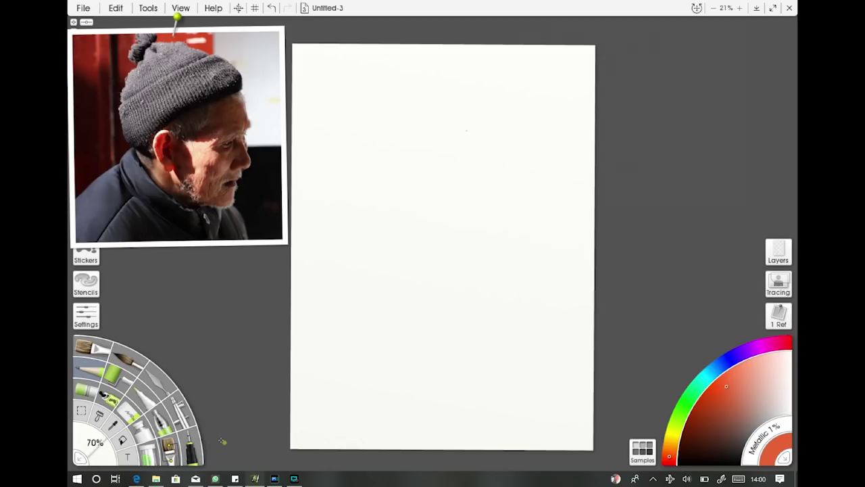
{"action": "left_click", "coordinate": [221, 443]}
{"action": "left_click_drag", "start_coordinate": [746, 84], "coordinate": [752, 164]}
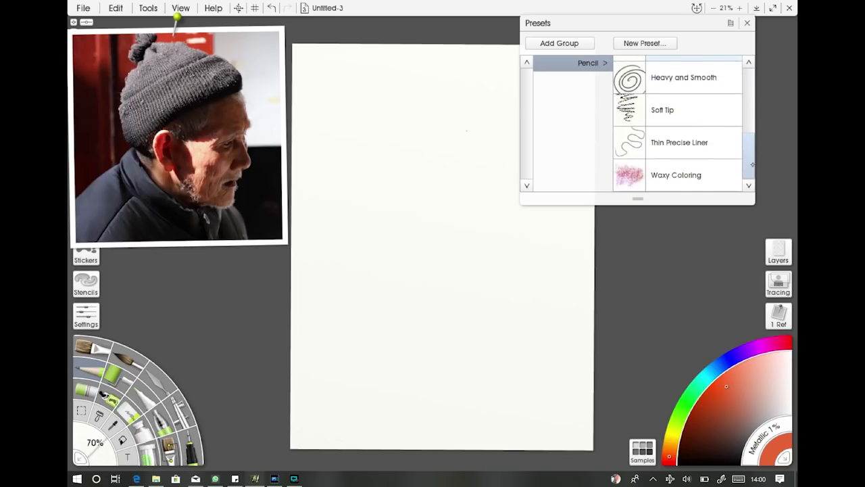
{"action": "left_click", "coordinate": [748, 25]}
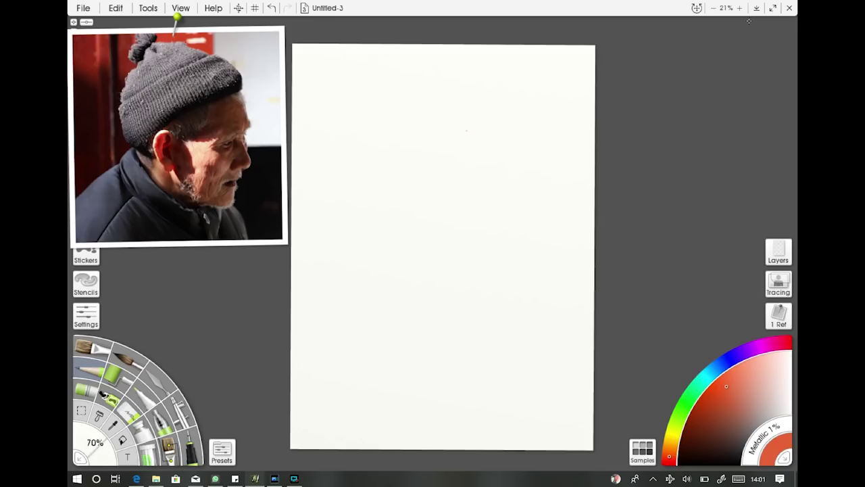
- Examine the Custom Brush settings for opacity, loading, grain and minimum size, and compare it with the pencil and Cloner tools
{"action": "left_click", "coordinate": [169, 446]}
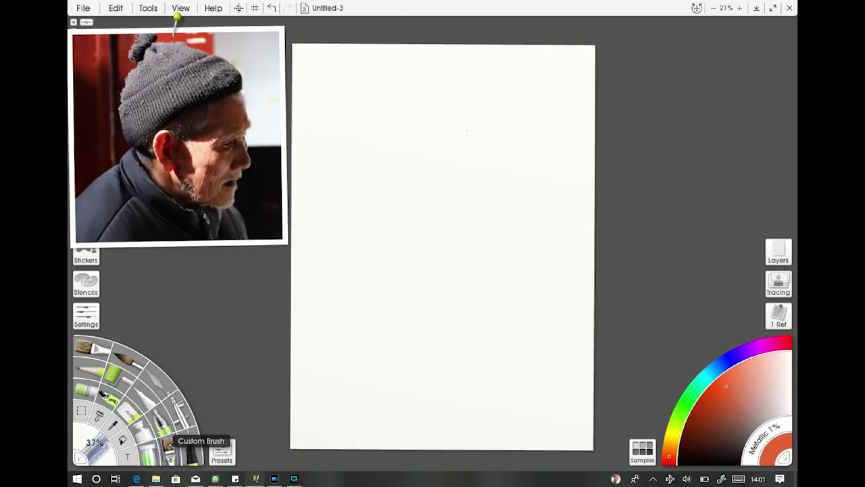
{"action": "left_click", "coordinate": [83, 318]}
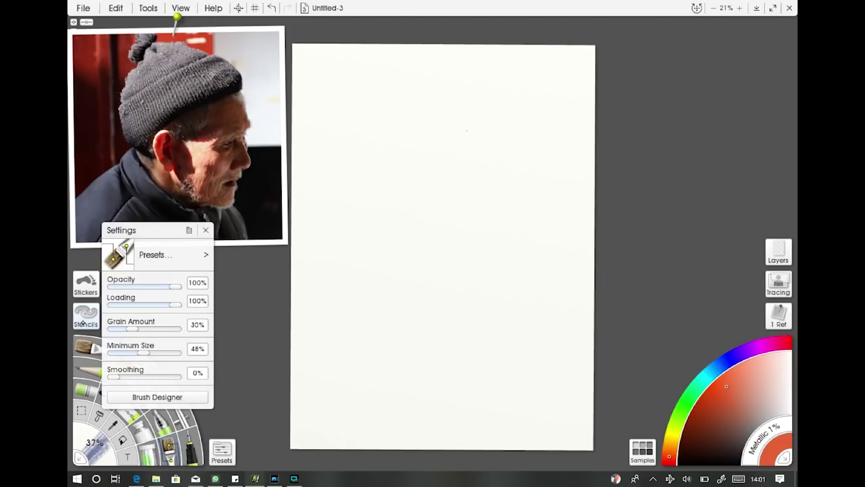
{"action": "left_click", "coordinate": [205, 230]}
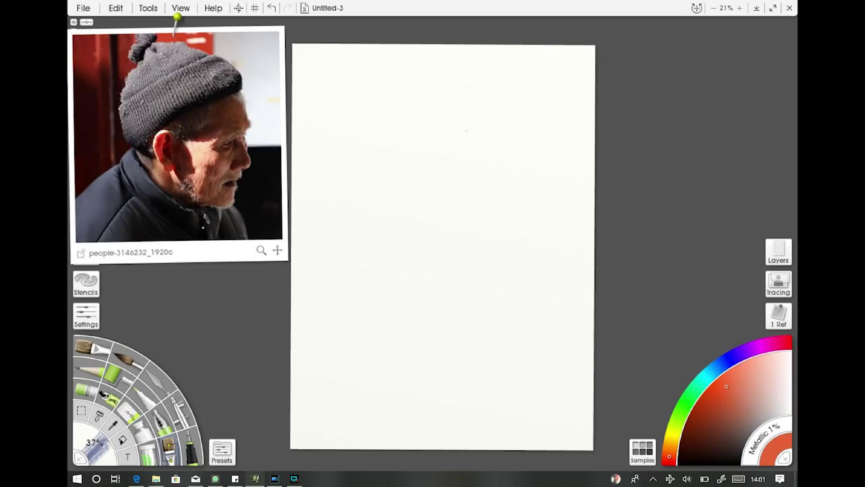
{"action": "left_click", "coordinate": [86, 370]}
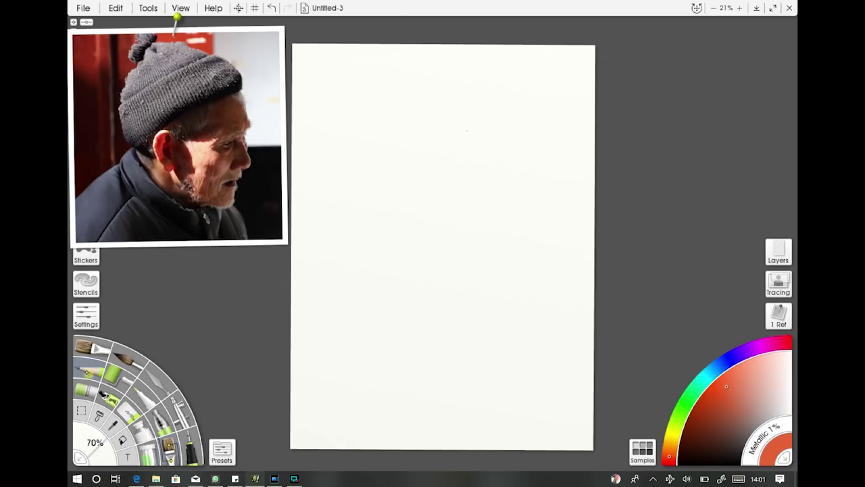
{"action": "left_click", "coordinate": [100, 411]}
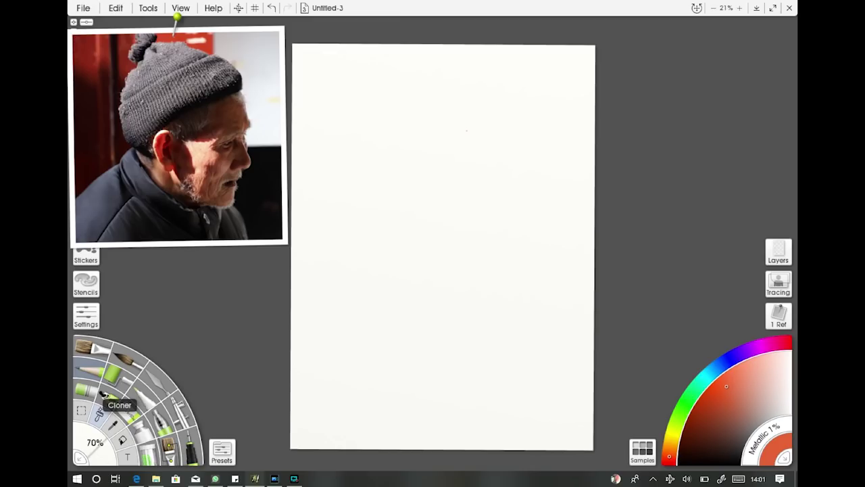
- Look through the Custom Brush preset groups Artistic, Blenders, Fun, Hatching and Nature
{"action": "left_click", "coordinate": [168, 445]}
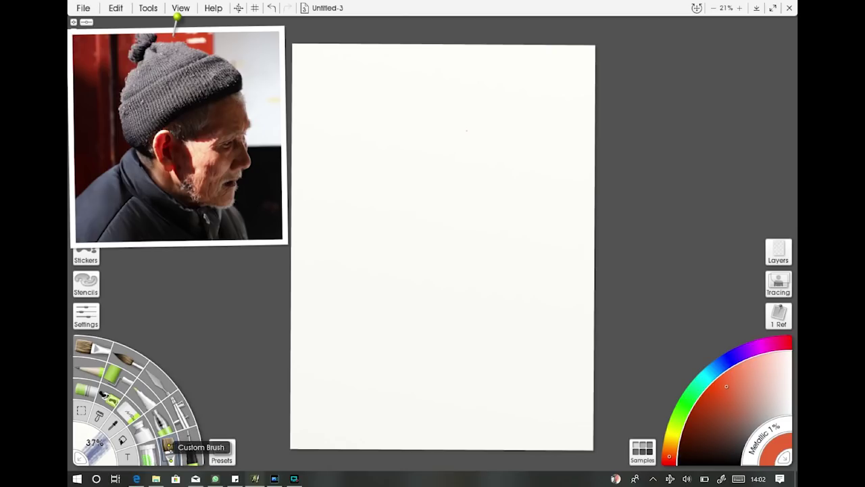
{"action": "left_click", "coordinate": [220, 451]}
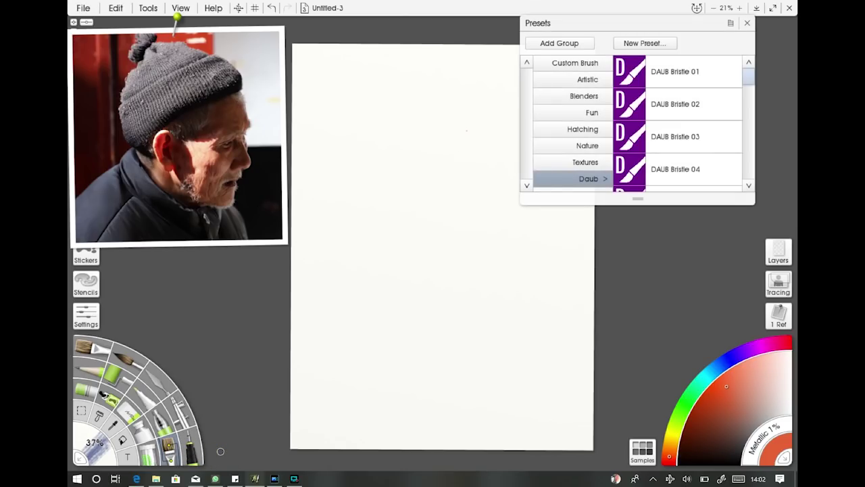
{"action": "left_click", "coordinate": [574, 79]}
{"action": "left_click", "coordinate": [573, 95]}
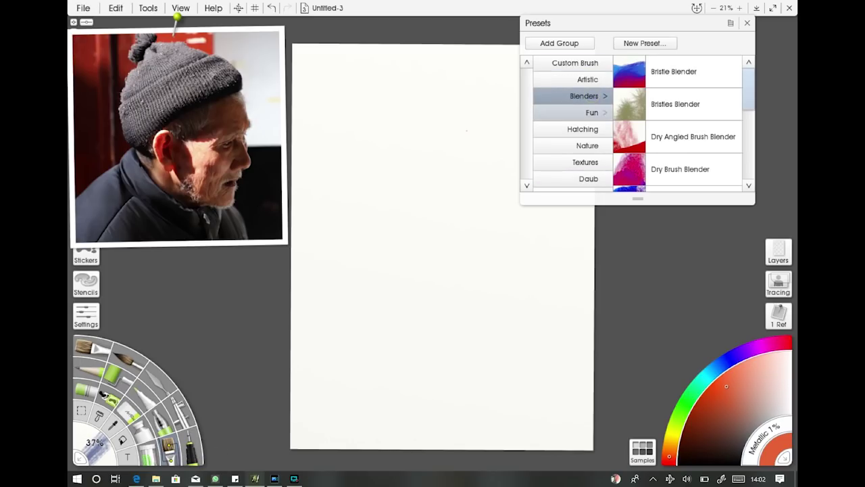
{"action": "left_click", "coordinate": [590, 113]}
{"action": "left_click", "coordinate": [585, 129]}
{"action": "left_click", "coordinate": [588, 145]}
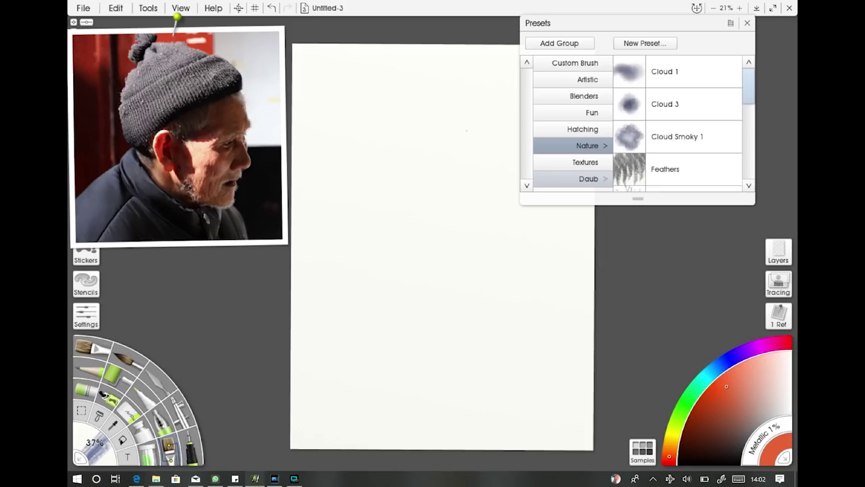
- Choose the DAUB Simple Pencil 2B preset from the Daub group
{"action": "left_click", "coordinate": [588, 178]}
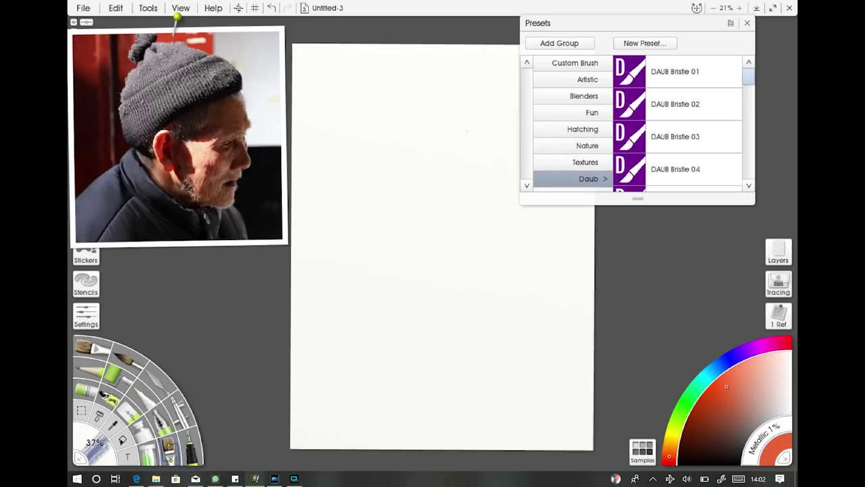
{"action": "scroll", "coordinate": [676, 121], "scroll_direction": "down", "scroll_amount": 15}
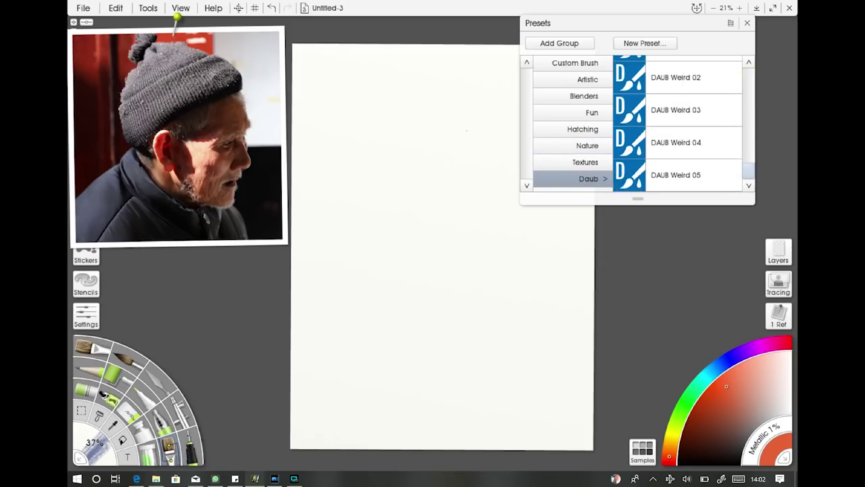
{"action": "scroll", "coordinate": [676, 121], "scroll_direction": "up", "scroll_amount": 5}
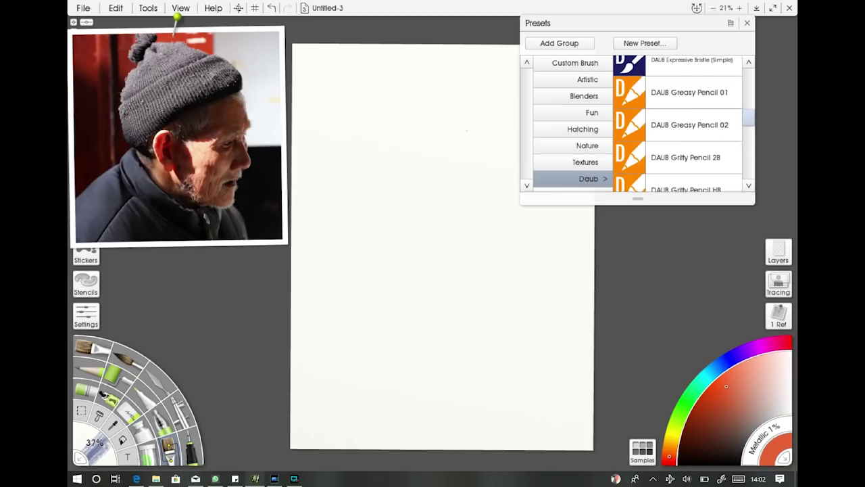
{"action": "scroll", "coordinate": [676, 121], "scroll_direction": "down", "scroll_amount": 7}
{"action": "scroll", "coordinate": [676, 121], "scroll_direction": "down", "scroll_amount": 3}
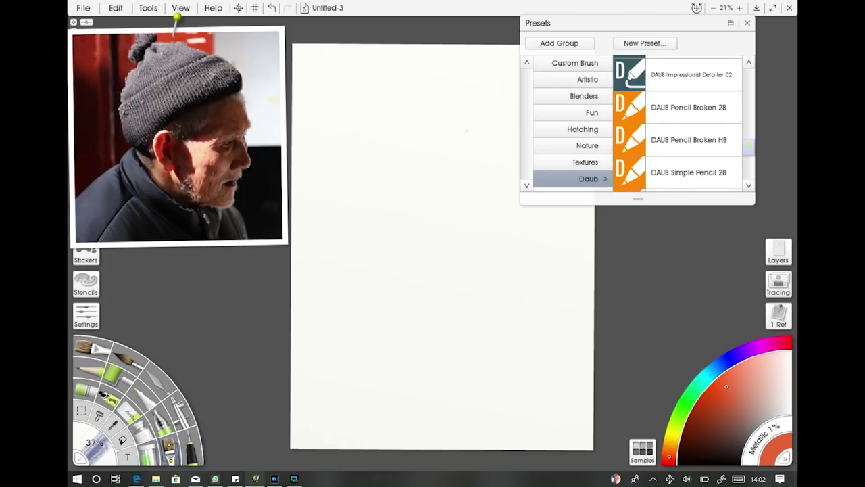
{"action": "scroll", "coordinate": [676, 122], "scroll_direction": "down", "scroll_amount": 1}
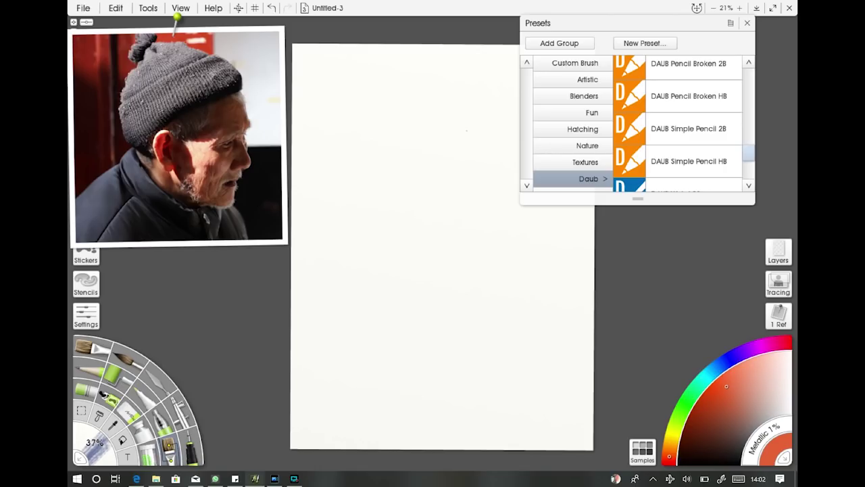
{"action": "left_click", "coordinate": [705, 129]}
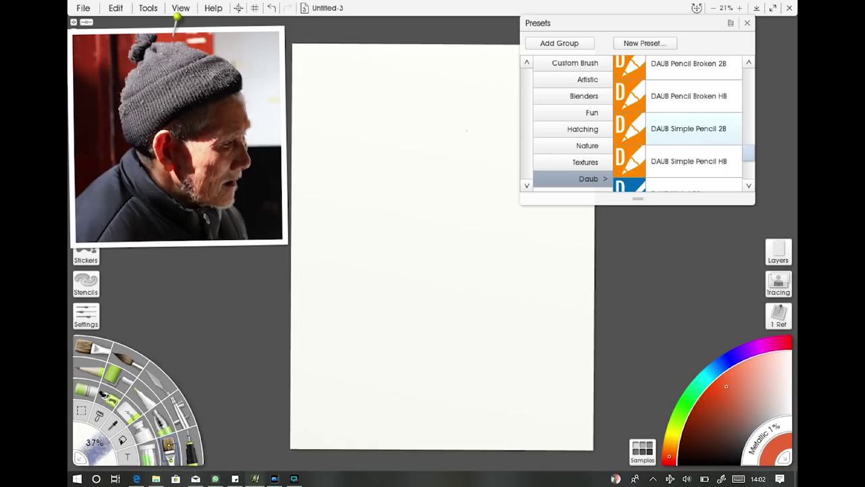
{"action": "left_click", "coordinate": [746, 23]}
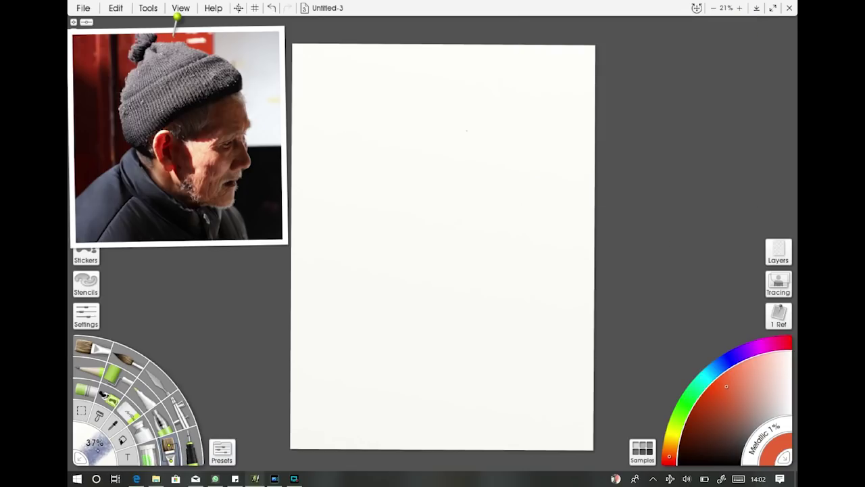
- Set the size of the pencil brush to 29%
{"action": "key", "text": "bracketleft"}
{"action": "key", "text": "bracketleft"}
{"action": "key", "text": "bracketleft"}
{"action": "key", "text": "bracketleft"}
{"action": "key", "text": "bracketright"}
{"action": "key", "text": "bracketright"}
{"action": "key", "text": "bracketright"}
{"action": "left_click", "coordinate": [95, 442]}
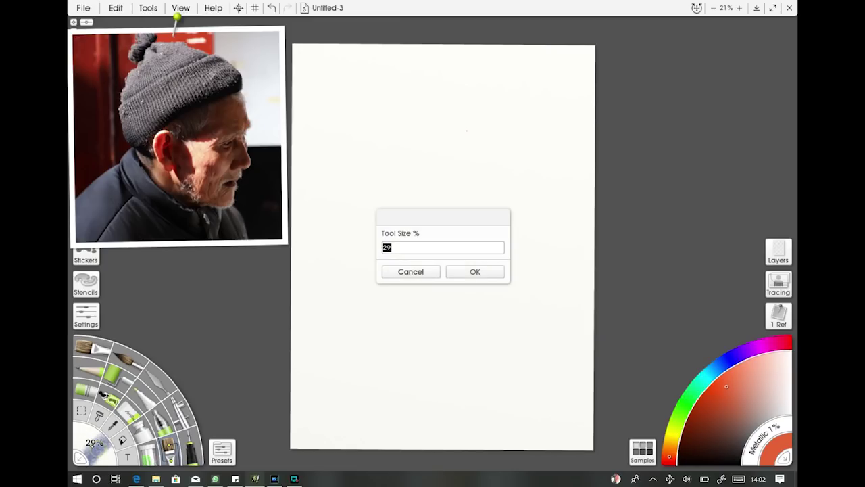
{"action": "left_click", "coordinate": [409, 271]}
- Pick a near-black paint colour, try a zigzag test stroke on the canvas and undo it
{"action": "left_click", "coordinate": [669, 464]}
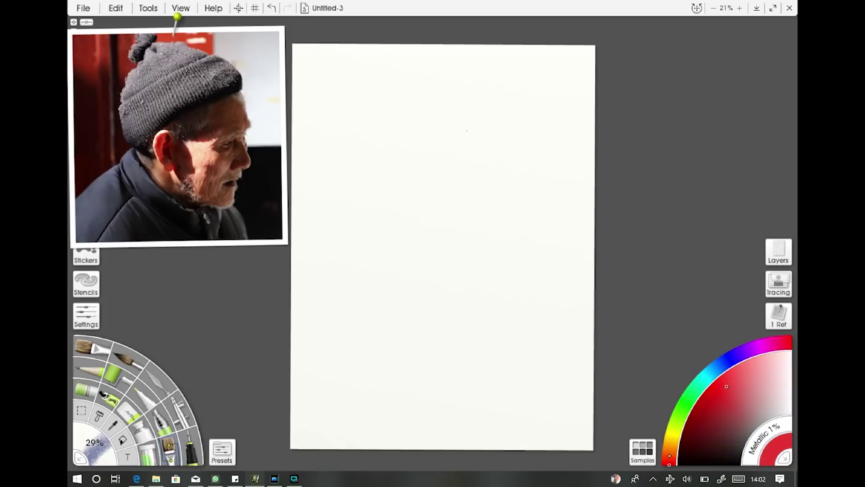
{"action": "mouse_move", "coordinate": [726, 386]}
{"action": "left_mouse_down"}
{"action": "mouse_move", "coordinate": [739, 463]}
{"action": "mouse_move", "coordinate": [739, 454]}
{"action": "left_mouse_up"}
{"action": "mouse_move", "coordinate": [358, 203]}
{"action": "left_mouse_down"}
{"action": "mouse_move", "coordinate": [372, 180]}
{"action": "mouse_move", "coordinate": [410, 158]}
{"action": "mouse_move", "coordinate": [423, 203]}
{"action": "mouse_move", "coordinate": [416, 232]}
{"action": "left_mouse_up"}
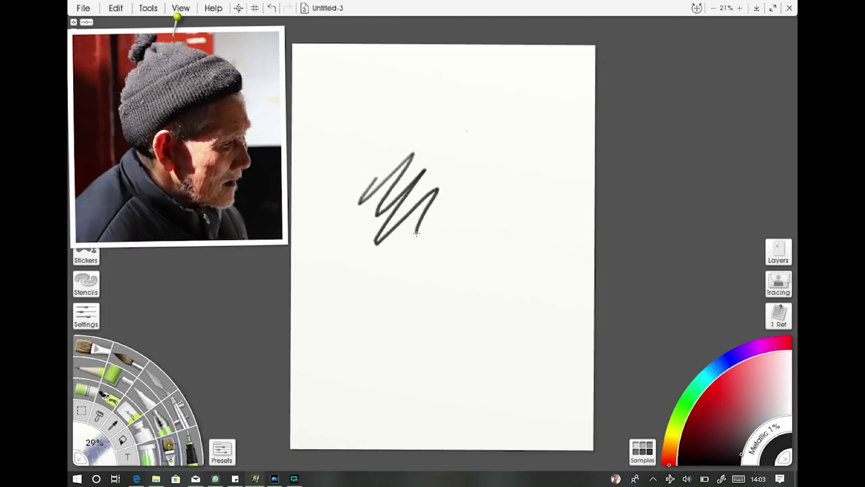
{"action": "key", "text": "ctrl+z"}
- Reduce the brush size to 16% and scribble test strokes on the canvas
{"action": "key", "text": "bracketleft"}
{"action": "key", "text": "bracketleft"}
{"action": "key", "text": "bracketleft"}
{"action": "mouse_move", "coordinate": [377, 223]}
{"action": "left_mouse_down"}
{"action": "mouse_move", "coordinate": [406, 217]}
{"action": "mouse_move", "coordinate": [403, 229]}
{"action": "mouse_move", "coordinate": [415, 230]}
{"action": "mouse_move", "coordinate": [391, 258]}
{"action": "mouse_move", "coordinate": [394, 274]}
{"action": "mouse_move", "coordinate": [473, 242]}
{"action": "left_mouse_up"}
{"action": "scroll", "coordinate": [414, 230], "scroll_direction": "up", "scroll_amount": 5}
{"action": "scroll", "coordinate": [480, 236], "scroll_direction": "down", "scroll_amount": 4}
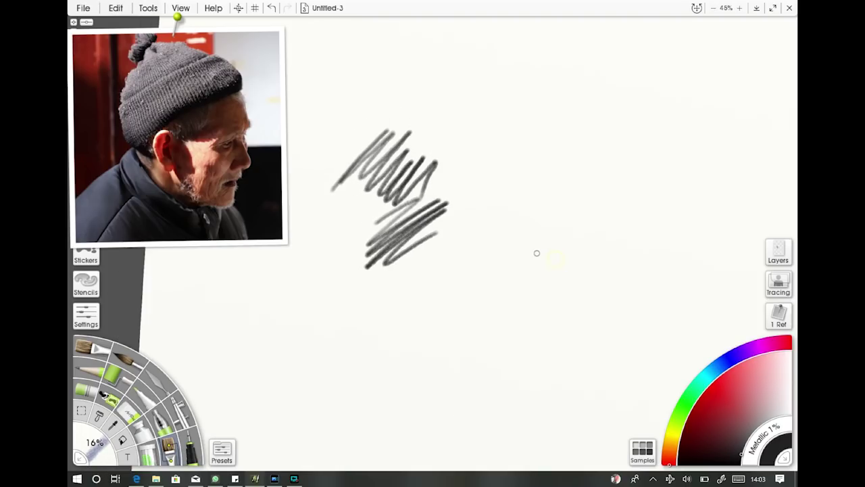
{"action": "scroll", "coordinate": [537, 252], "scroll_direction": "down", "scroll_amount": 2}
{"action": "mouse_move", "coordinate": [426, 184]}
{"action": "left_mouse_down"}
{"action": "mouse_move", "coordinate": [445, 201]}
{"action": "mouse_move", "coordinate": [471, 174]}
{"action": "mouse_move", "coordinate": [456, 209]}
{"action": "mouse_move", "coordinate": [488, 185]}
{"action": "mouse_move", "coordinate": [473, 251]}
{"action": "mouse_move", "coordinate": [524, 208]}
{"action": "mouse_move", "coordinate": [478, 291]}
{"action": "left_mouse_up"}
- Undo all the pencil test scribbles and bring the whole page back into view
{"action": "left_click", "coordinate": [271, 7]}
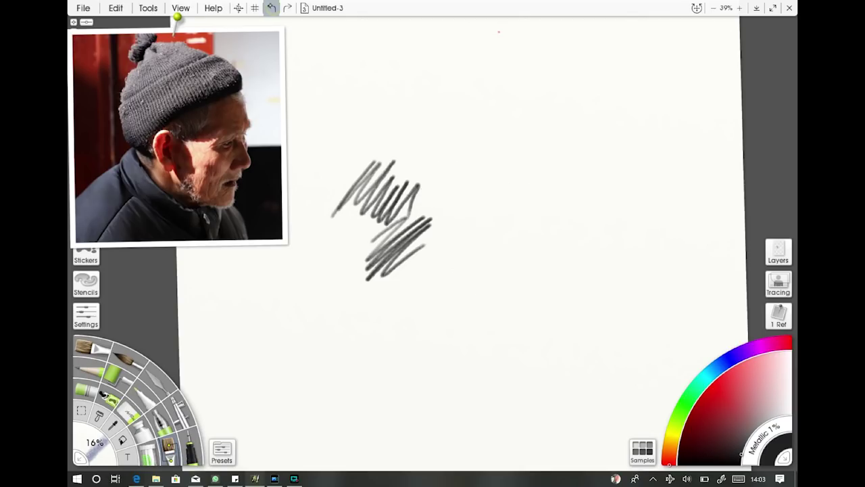
{"action": "left_click", "coordinate": [271, 8]}
{"action": "left_click", "coordinate": [271, 7]}
{"action": "scroll", "coordinate": [529, 252], "scroll_direction": "down", "scroll_amount": 2}
{"action": "scroll", "coordinate": [530, 252], "scroll_direction": "down", "scroll_amount": 3}
{"action": "scroll", "coordinate": [553, 280], "scroll_direction": "down", "scroll_amount": 1}
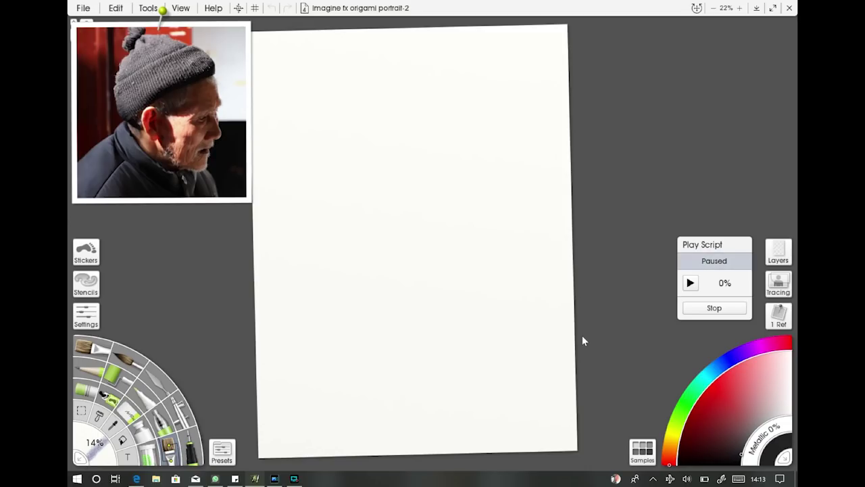
- Play the recorded script of the origami portrait, pause it after the pencil sketch, and resume playback into the colour painting
{"action": "left_click", "coordinate": [692, 286]}
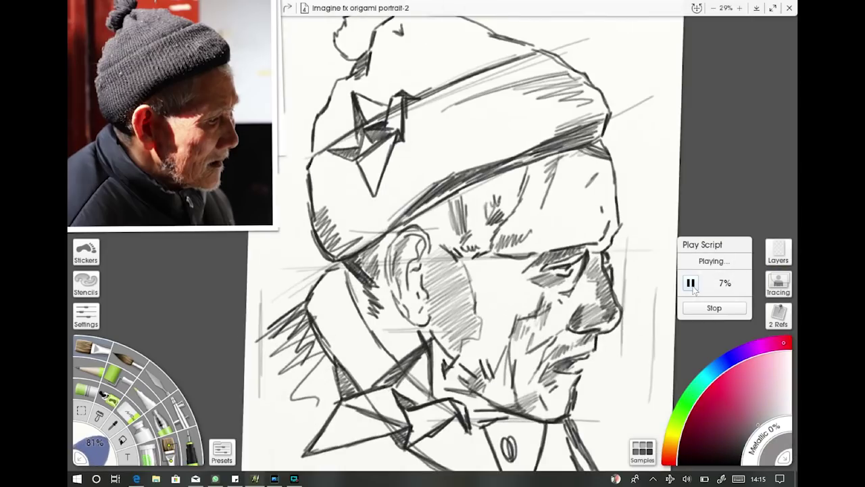
{"action": "left_click", "coordinate": [691, 281]}
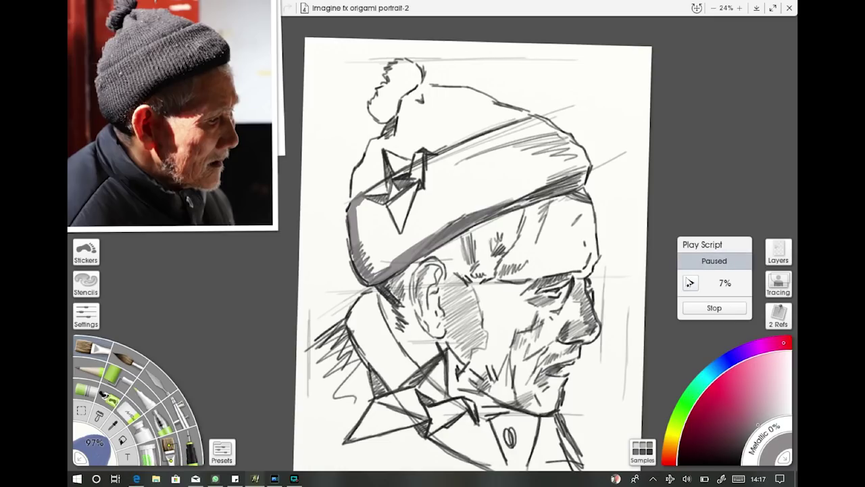
{"action": "left_click", "coordinate": [691, 283]}
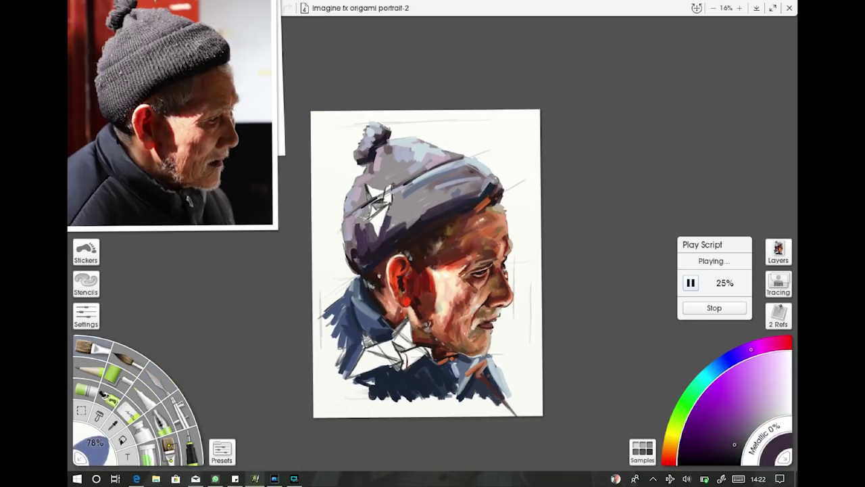
- Play the portrait script on from the painted face through the background to the red origami bird, pausing at key stages
{"action": "left_click", "coordinate": [690, 283]}
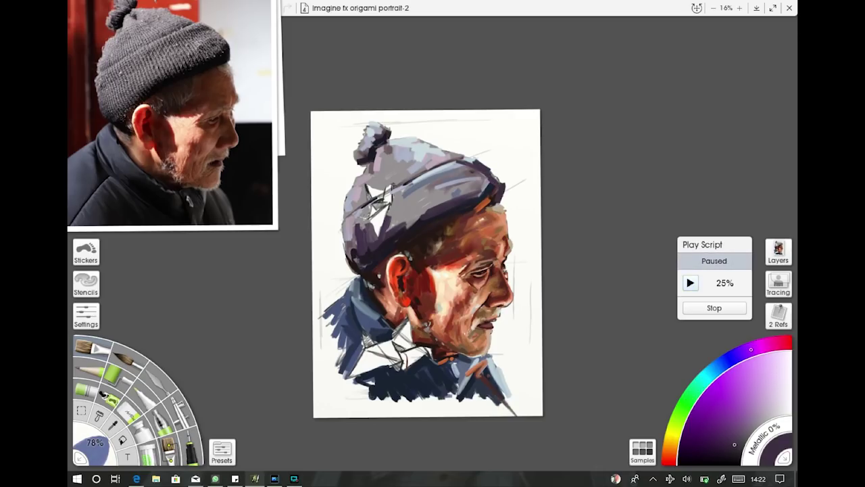
{"action": "left_click", "coordinate": [691, 283]}
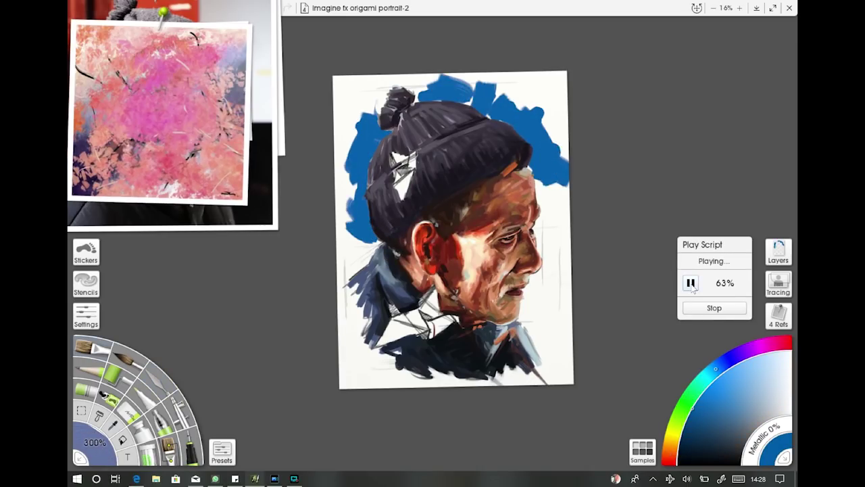
{"action": "left_click", "coordinate": [690, 283]}
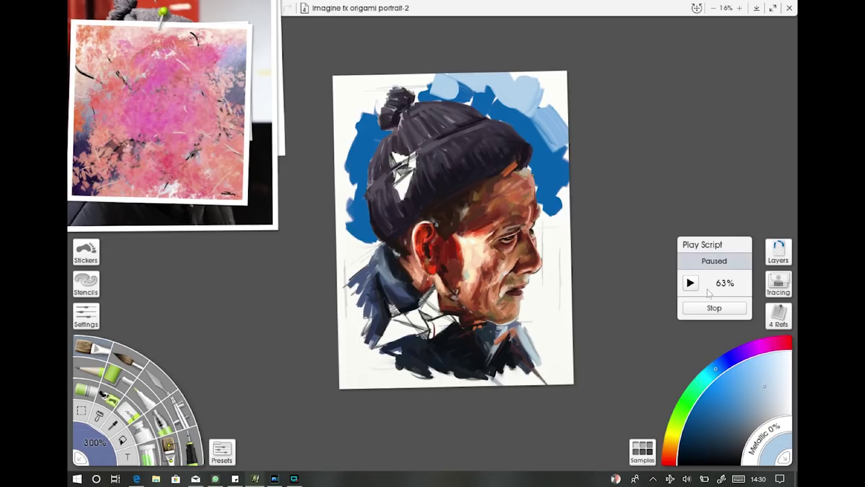
{"action": "left_click", "coordinate": [690, 284]}
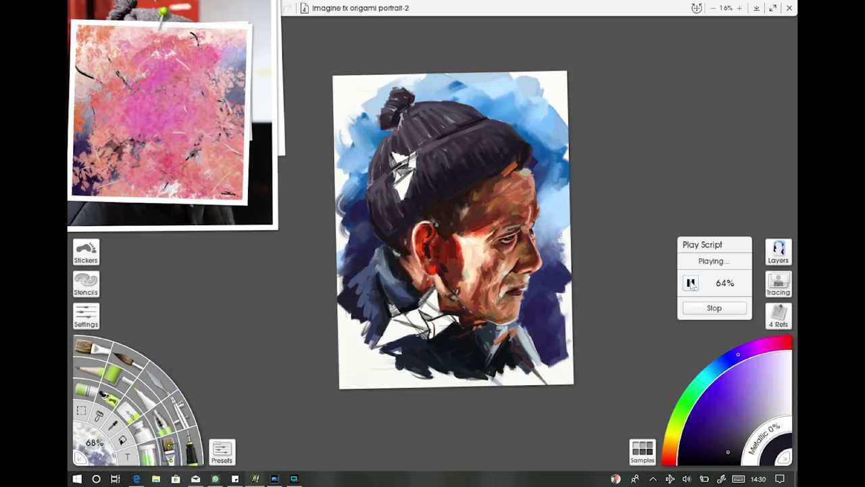
{"action": "left_click", "coordinate": [691, 283]}
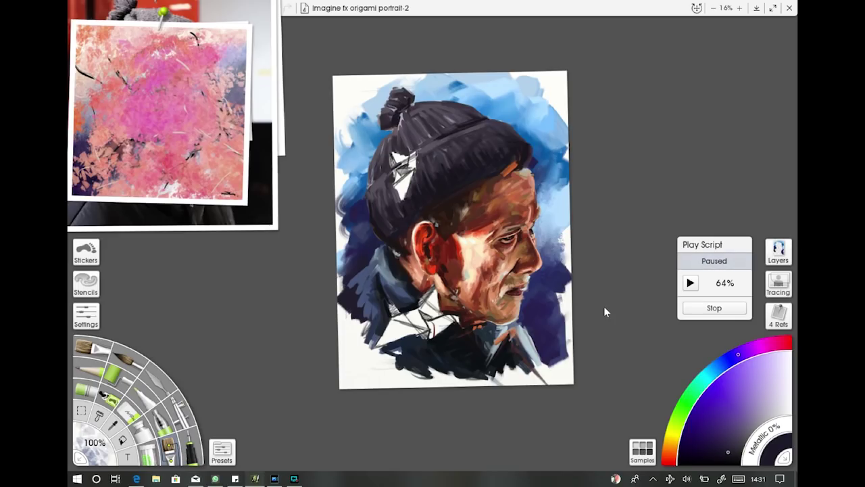
{"action": "left_click", "coordinate": [694, 284]}
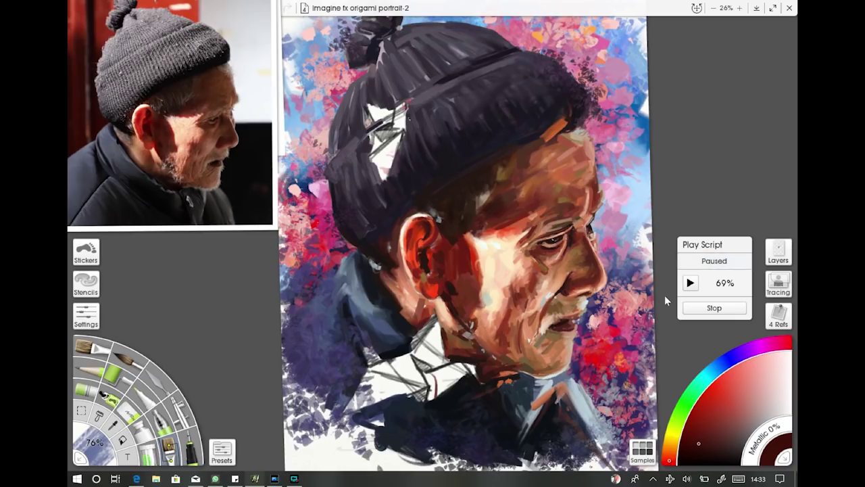
{"action": "left_click", "coordinate": [690, 284]}
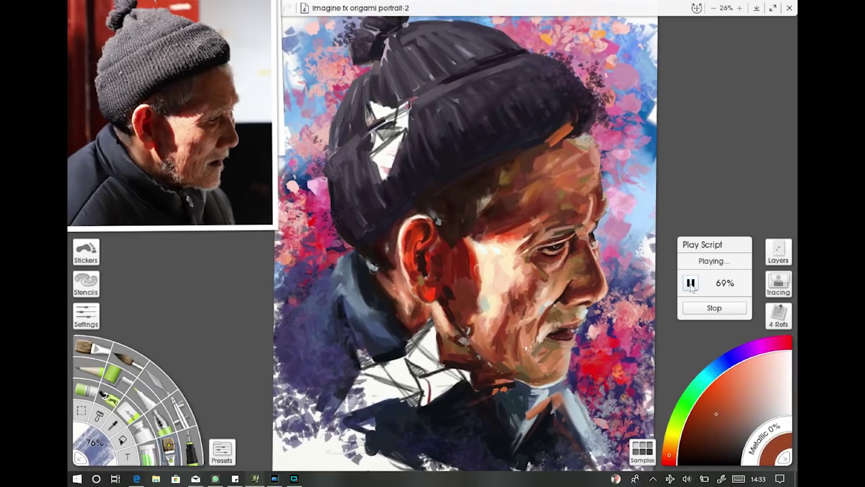
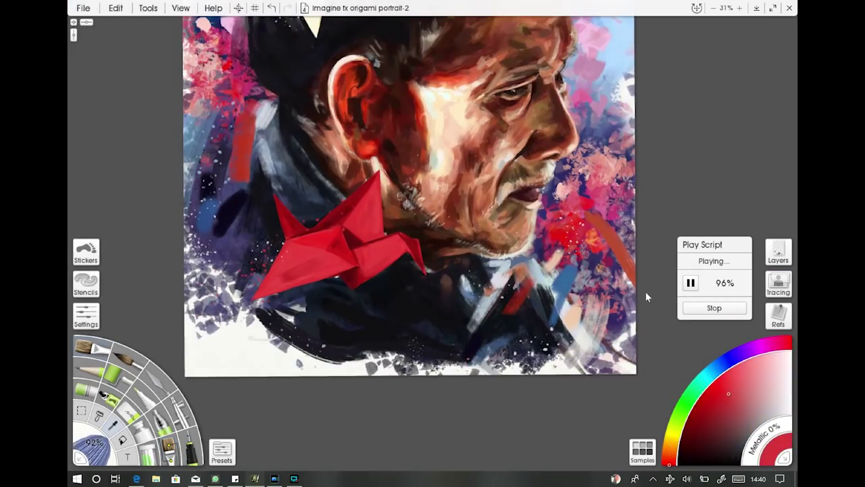
{"action": "left_click", "coordinate": [690, 283]}
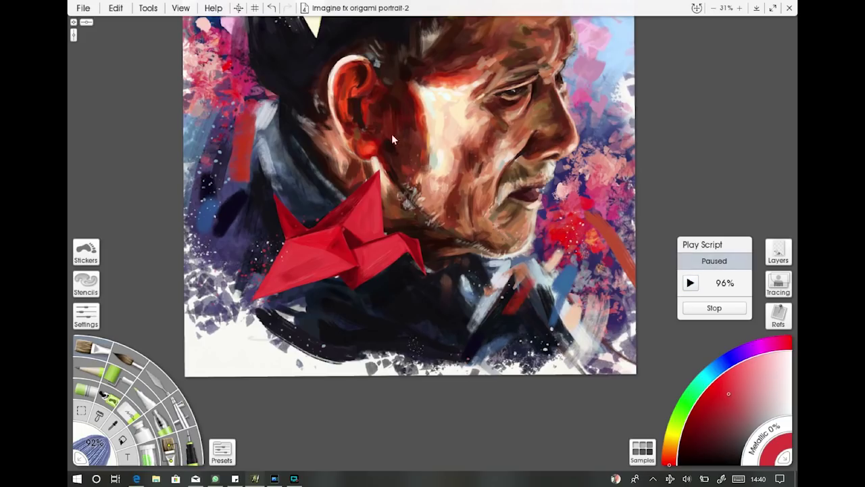
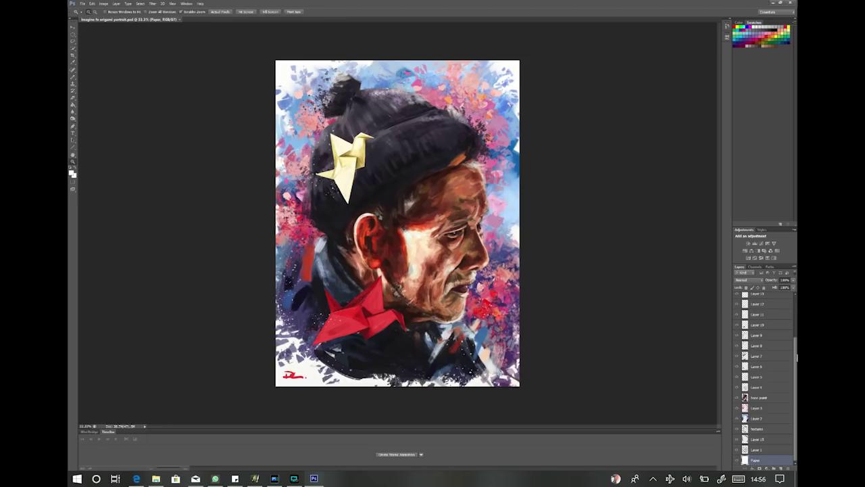
- In Photoshop, place the wall-2640737_1920 image into the portrait document and move its layer to the top of the stack
{"action": "mouse_move", "coordinate": [795, 349]}
{"action": "left_mouse_down"}
{"action": "mouse_move", "coordinate": [796, 307]}
{"action": "mouse_move", "coordinate": [796, 360]}
{"action": "left_mouse_up"}
{"action": "left_click", "coordinate": [155, 479]}
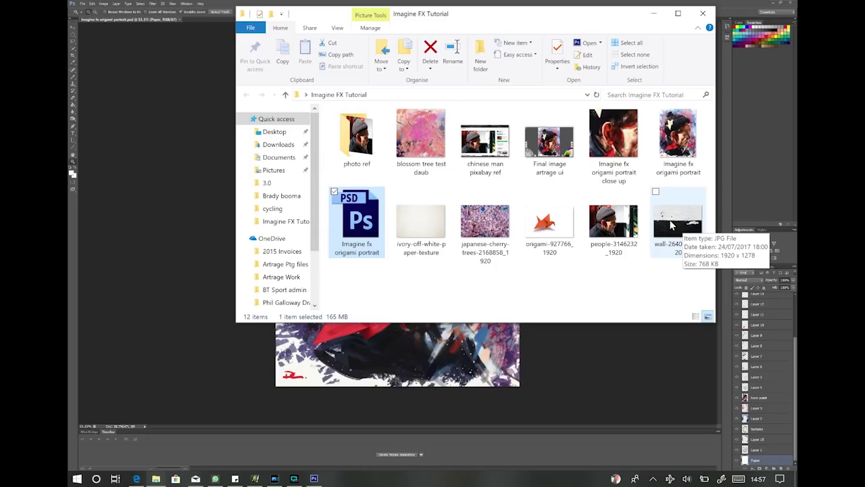
{"action": "left_click_drag", "start_coordinate": [671, 225], "coordinate": [192, 157]}
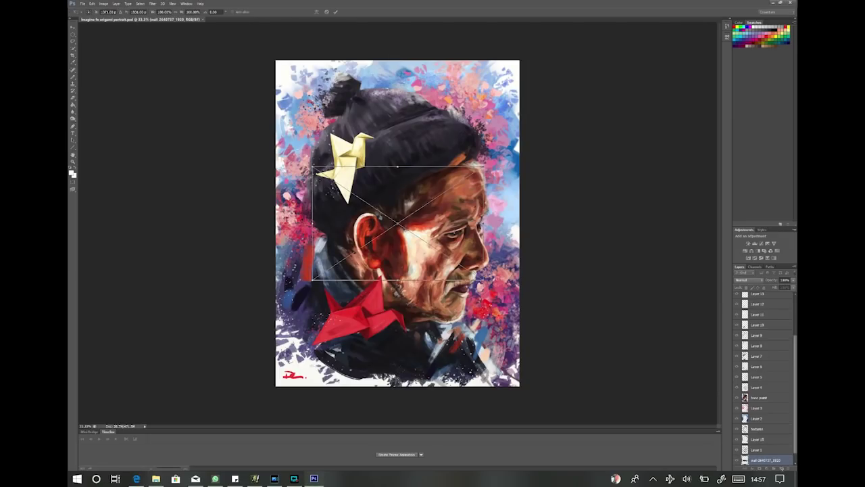
{"action": "key", "text": "Return"}
{"action": "left_click", "coordinate": [776, 460]}
{"action": "left_click_drag", "start_coordinate": [775, 459], "coordinate": [774, 295]}
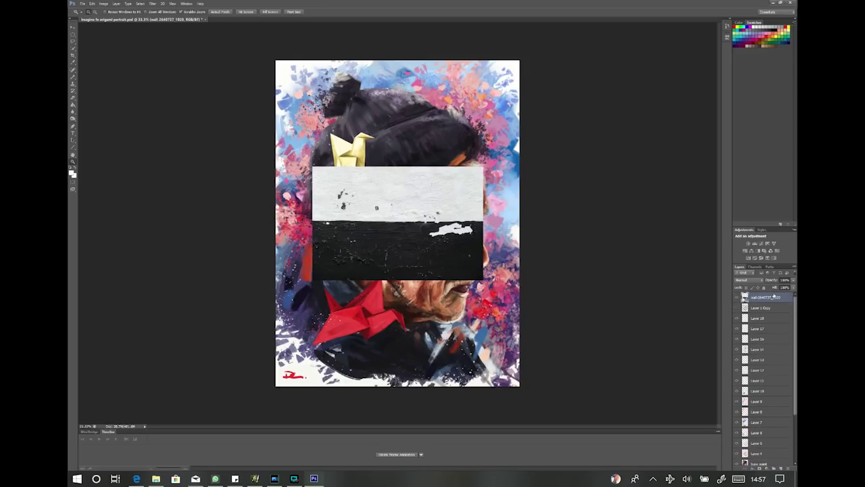
- Stretch the wall texture layer with Free Transform so it covers the whole canvas
{"action": "key", "text": "ctrl+t"}
{"action": "left_click_drag", "start_coordinate": [397, 165], "coordinate": [398, 60]}
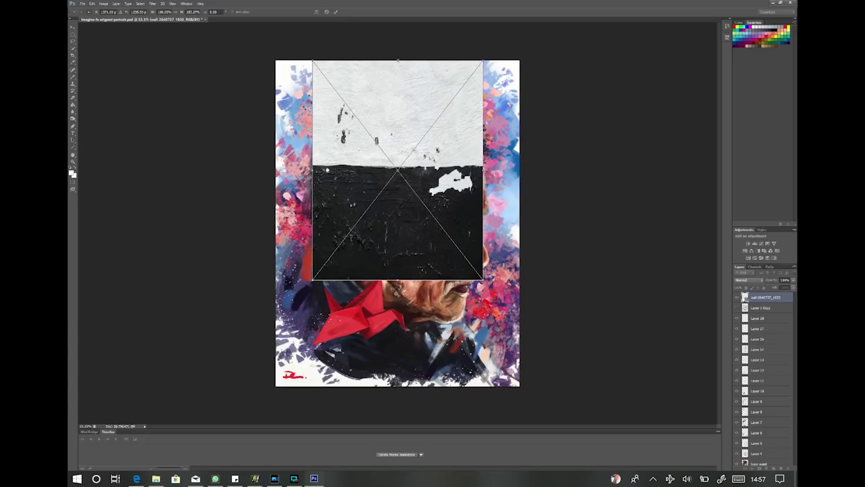
{"action": "left_click_drag", "start_coordinate": [312, 170], "coordinate": [276, 169]}
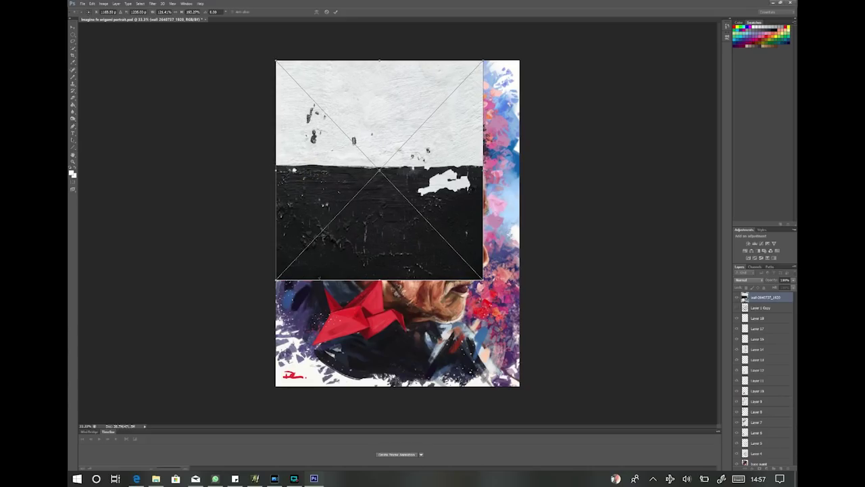
{"action": "left_click_drag", "start_coordinate": [483, 170], "coordinate": [519, 169]}
{"action": "left_click_drag", "start_coordinate": [398, 279], "coordinate": [427, 386]}
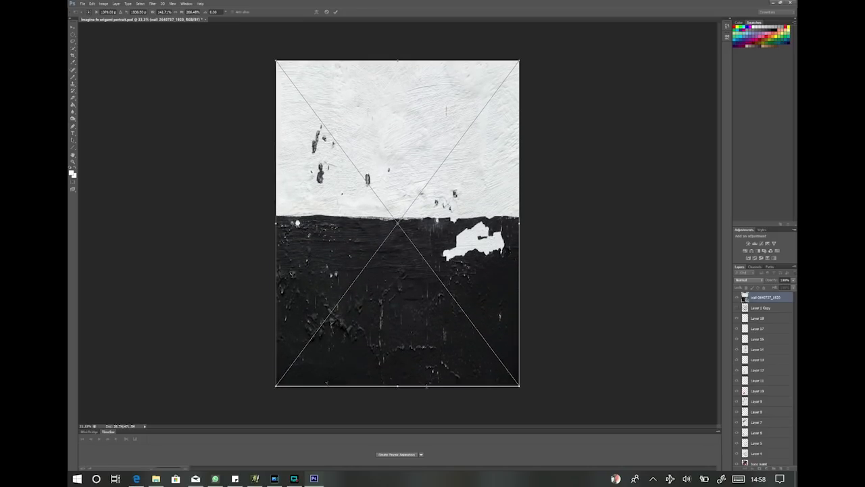
{"action": "key", "text": "Return"}
{"action": "key", "text": "z"}
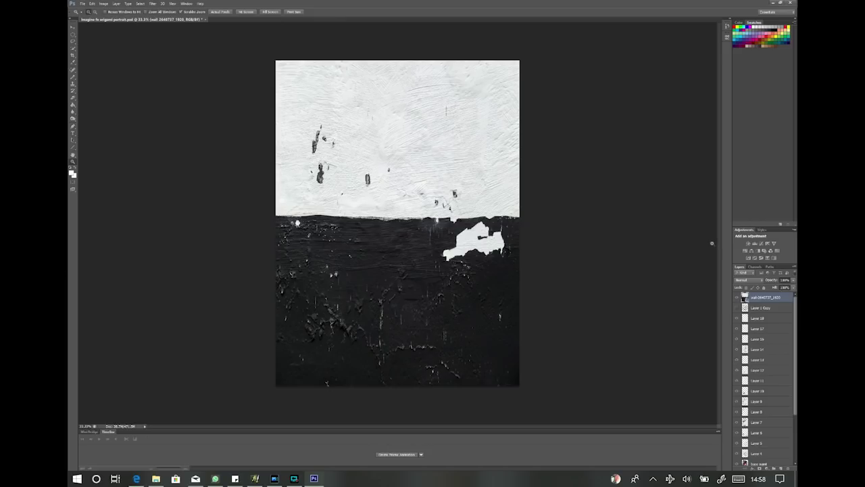
- Set the wall texture layer to Multiply, move it directly above the Paper layer and compare the painting with and without it
{"action": "left_click", "coordinate": [746, 279]}
{"action": "left_click", "coordinate": [740, 307]}
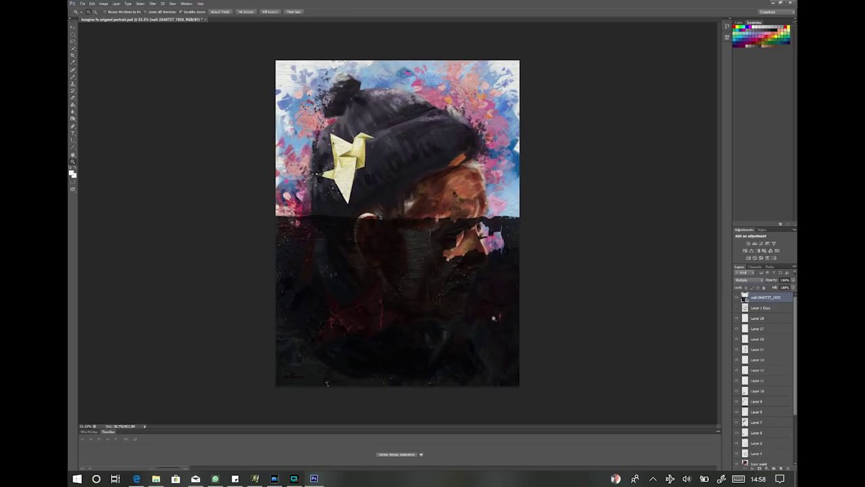
{"action": "mouse_move", "coordinate": [746, 298]}
{"action": "left_mouse_down"}
{"action": "mouse_move", "coordinate": [772, 296]}
{"action": "mouse_move", "coordinate": [778, 443]}
{"action": "mouse_move", "coordinate": [789, 468]}
{"action": "mouse_move", "coordinate": [784, 459]}
{"action": "left_mouse_up"}
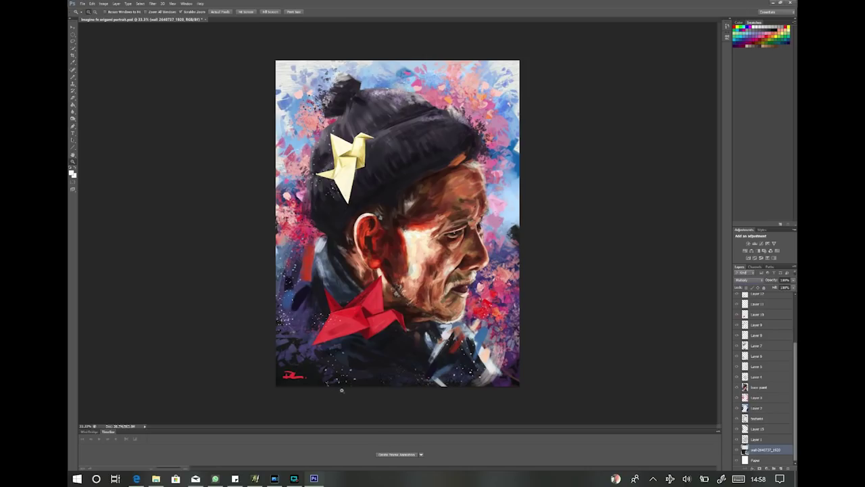
{"action": "left_click", "coordinate": [737, 449]}
{"action": "left_click", "coordinate": [737, 449]}
- Rasterize the wall texture layer and erase its dark patch at the canvas edge beside the nose
{"action": "key", "text": "b"}
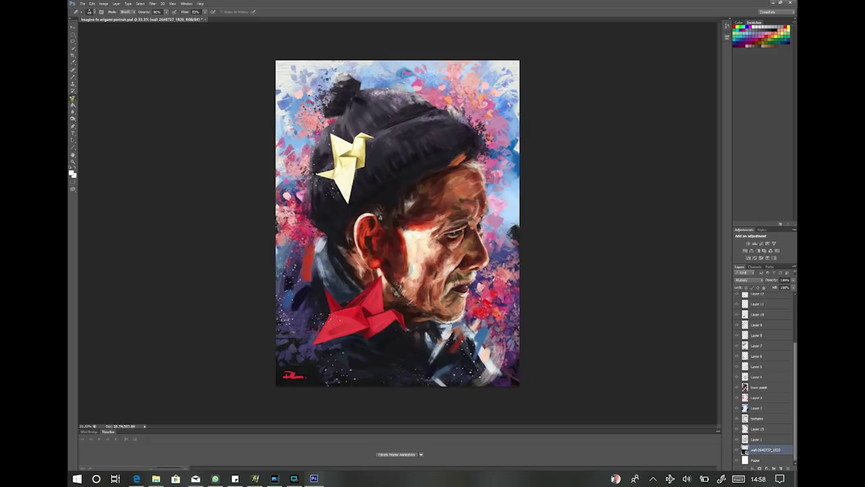
{"action": "left_click", "coordinate": [419, 176]}
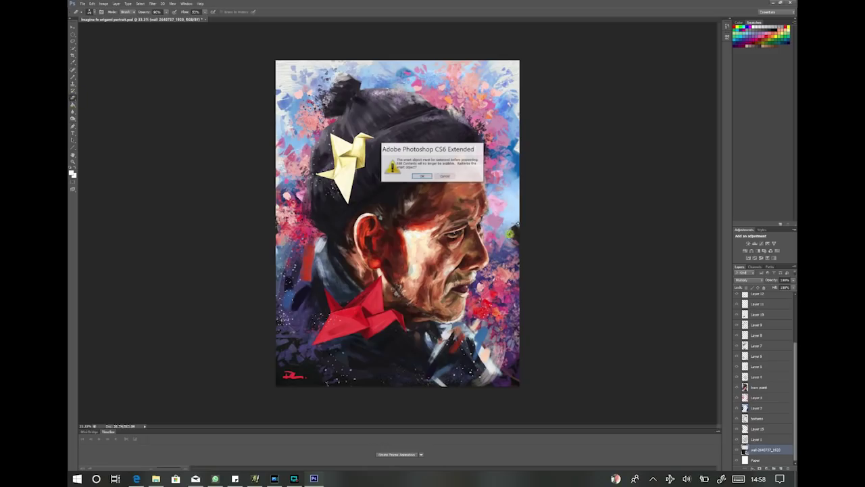
{"action": "left_click", "coordinate": [420, 175]}
{"action": "left_click_drag", "start_coordinate": [511, 225], "coordinate": [518, 248]}
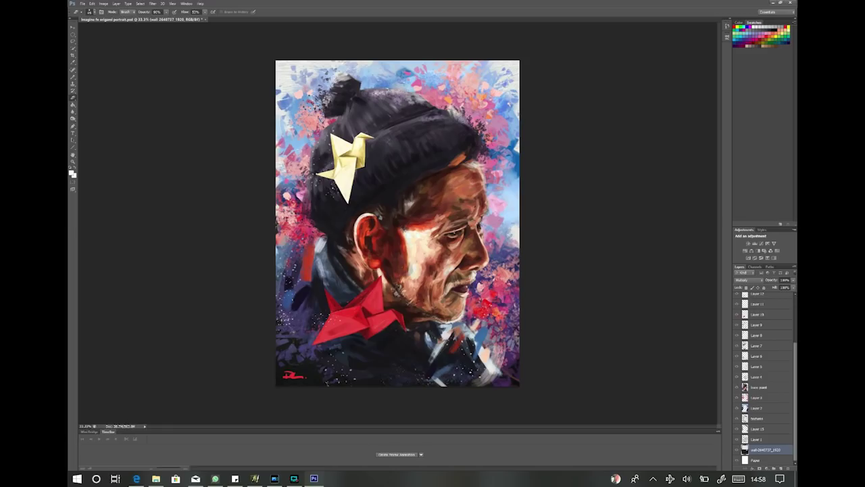
{"action": "left_click_drag", "start_coordinate": [522, 235], "coordinate": [521, 236]}
- Erase more of the wall texture behind the face, checking the painting with the layer hidden and shown
{"action": "left_click", "coordinate": [737, 449]}
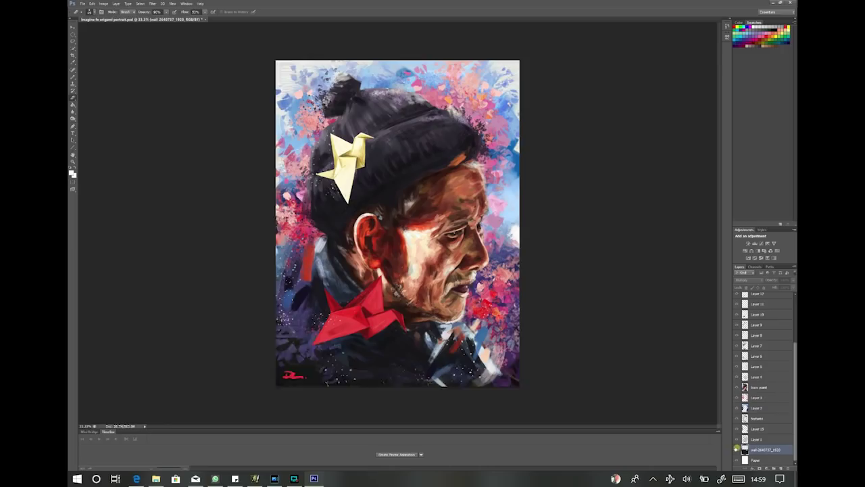
{"action": "left_click", "coordinate": [737, 449]}
{"action": "mouse_move", "coordinate": [430, 235]}
{"action": "left_mouse_down"}
{"action": "mouse_move", "coordinate": [443, 223]}
{"action": "mouse_move", "coordinate": [448, 242]}
{"action": "left_mouse_up"}
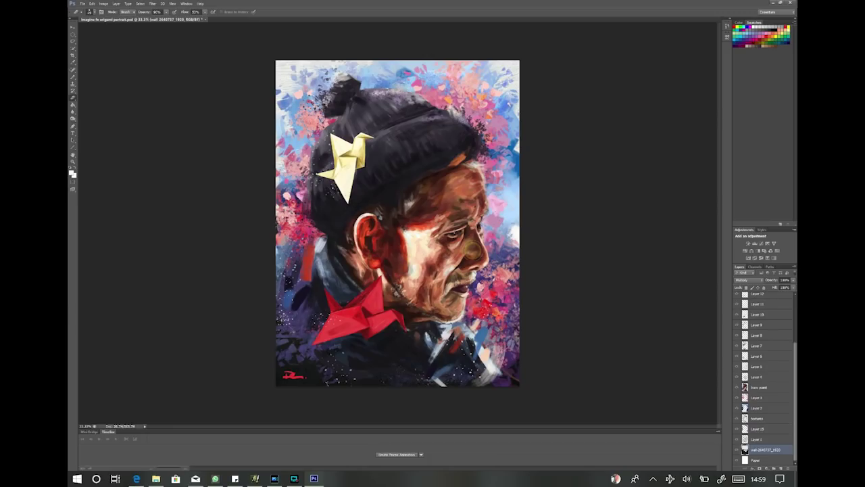
{"action": "left_click", "coordinate": [736, 449]}
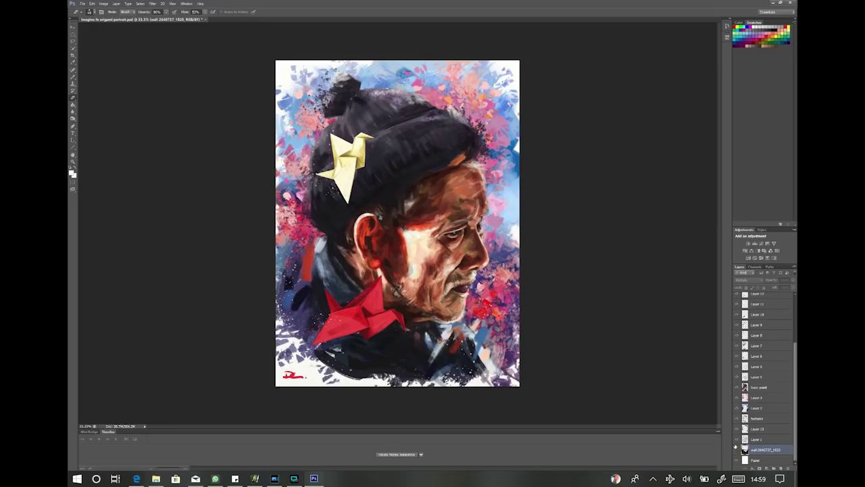
{"action": "left_click", "coordinate": [736, 450]}
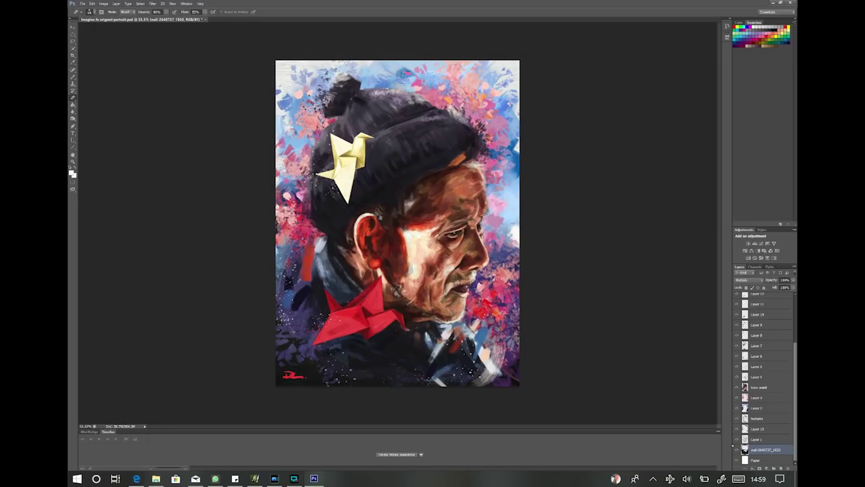
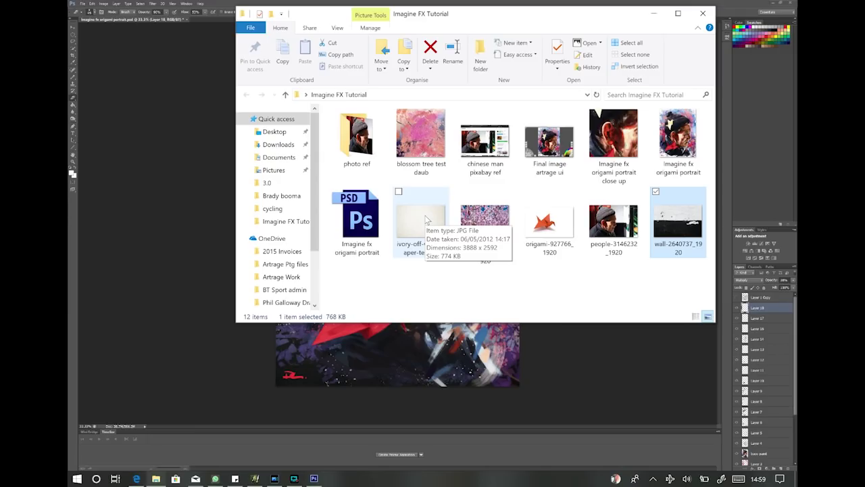
- Place the ivory-off-white-paper-texture image above Layer 18 and stretch it vertically to cover the whole canvas
{"action": "left_click_drag", "start_coordinate": [427, 220], "coordinate": [193, 168]}
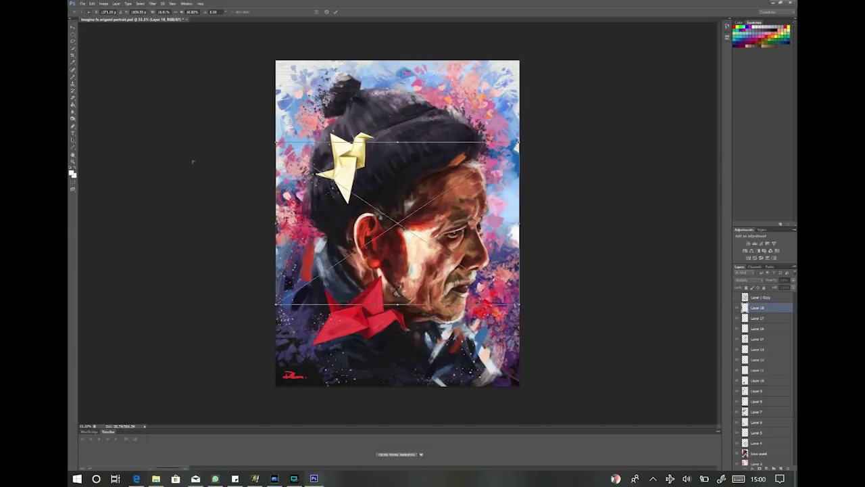
{"action": "left_click_drag", "start_coordinate": [397, 142], "coordinate": [396, 59]}
{"action": "left_click_drag", "start_coordinate": [397, 305], "coordinate": [397, 387]}
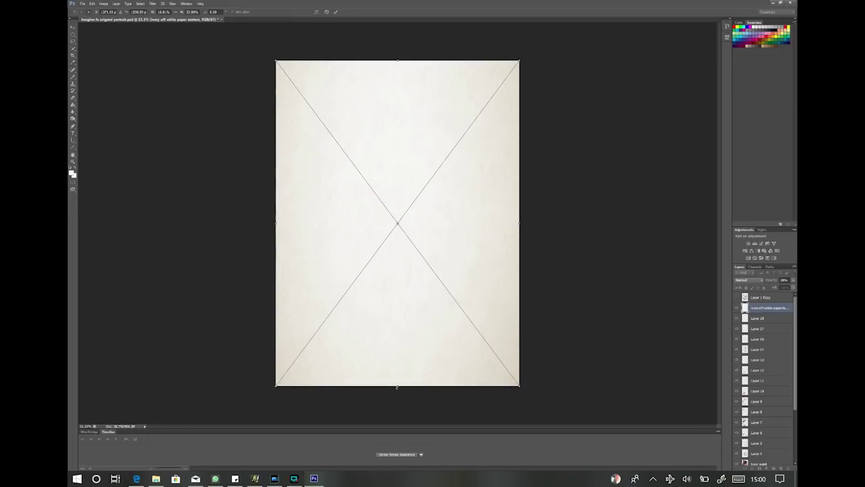
{"action": "key", "text": "Return"}
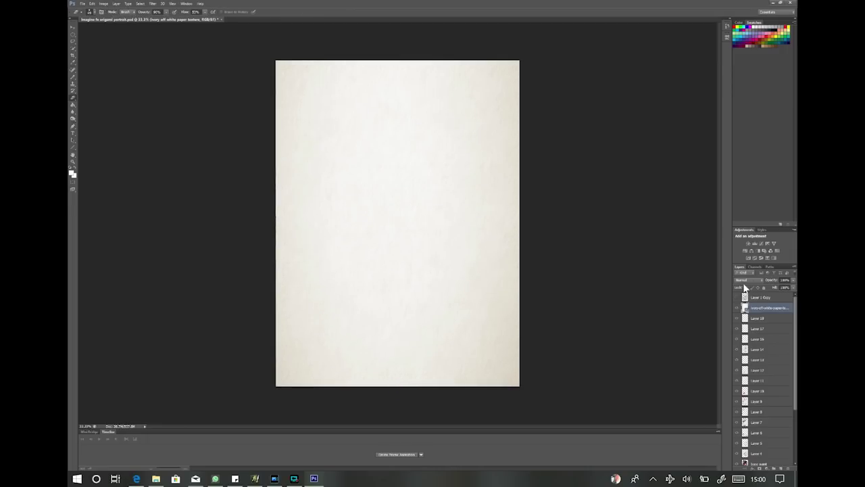
- Set the ivory paper texture layer to Multiply and lower its opacity to a faint level
{"action": "left_click", "coordinate": [754, 280]}
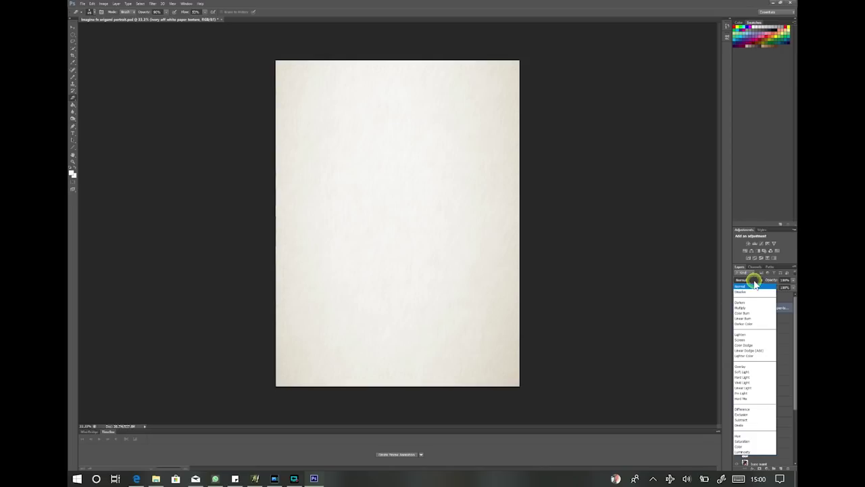
{"action": "left_click", "coordinate": [748, 308]}
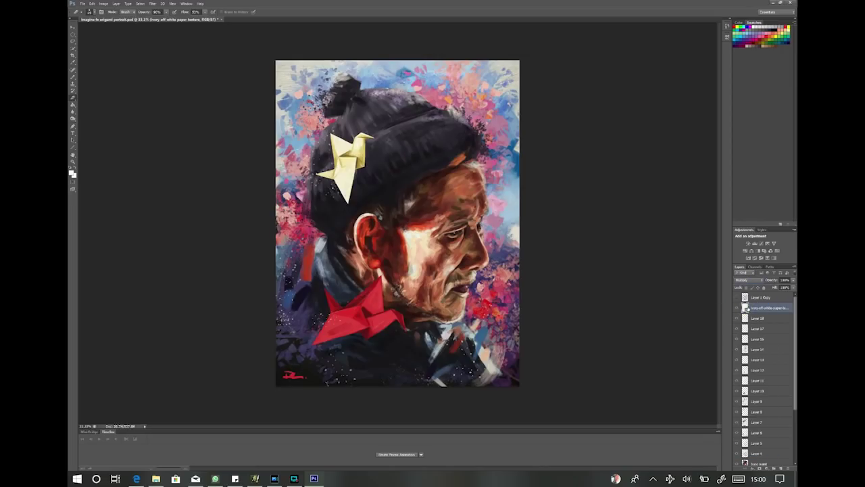
{"action": "left_click", "coordinate": [794, 280]}
{"action": "left_click_drag", "start_coordinate": [778, 284], "coordinate": [784, 285]}
{"action": "key", "text": "Return"}
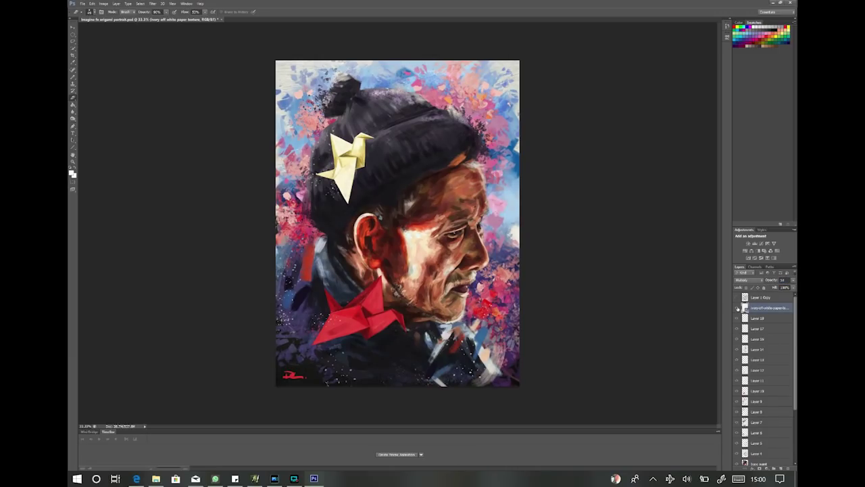
- Compare the painting with the ivory paper texture hidden and shown, including the cheek area at 100% zoom
{"action": "left_click", "coordinate": [737, 308]}
{"action": "left_click", "coordinate": [737, 309]}
{"action": "left_click", "coordinate": [737, 309]}
{"action": "left_click", "coordinate": [737, 308]}
{"action": "key", "text": "z"}
{"action": "left_click_drag", "start_coordinate": [411, 253], "coordinate": [412, 255]}
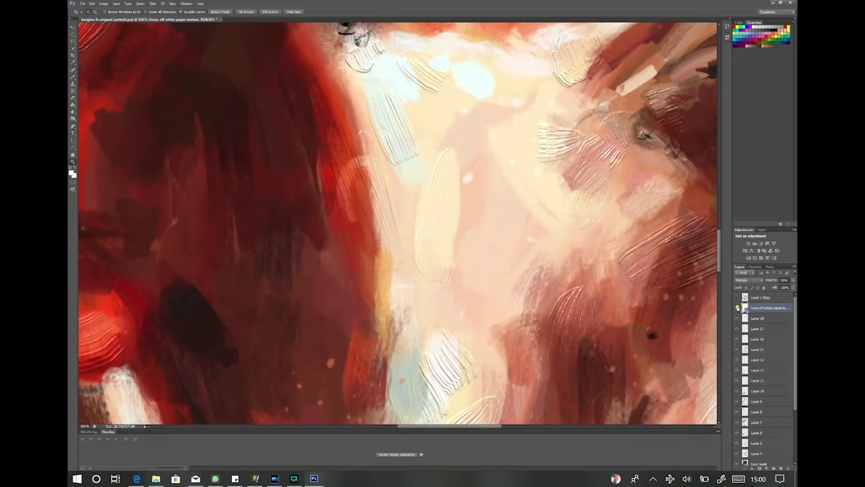
{"action": "left_click", "coordinate": [737, 307]}
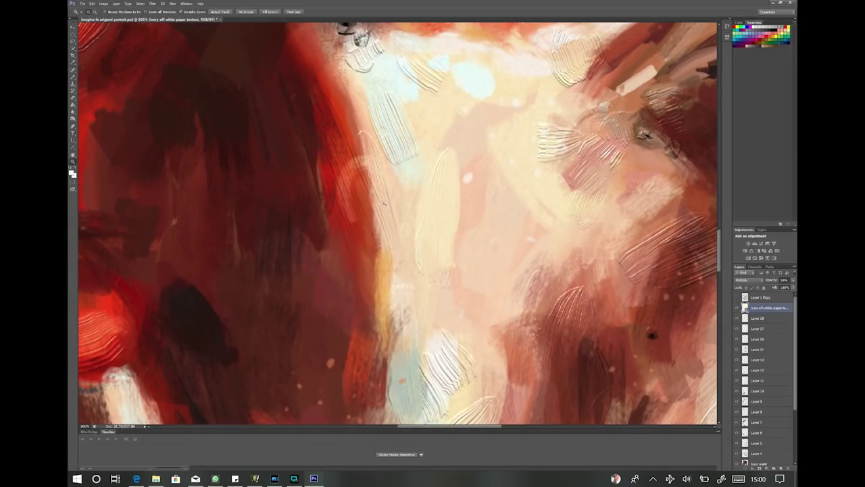
- Compare the area around the red origami bird and jaw with the ivory paper texture hidden and shown, and review the whole painting
{"action": "left_click", "coordinate": [362, 37], "text": "alt"}
{"action": "left_click", "coordinate": [357, 82], "text": "alt"}
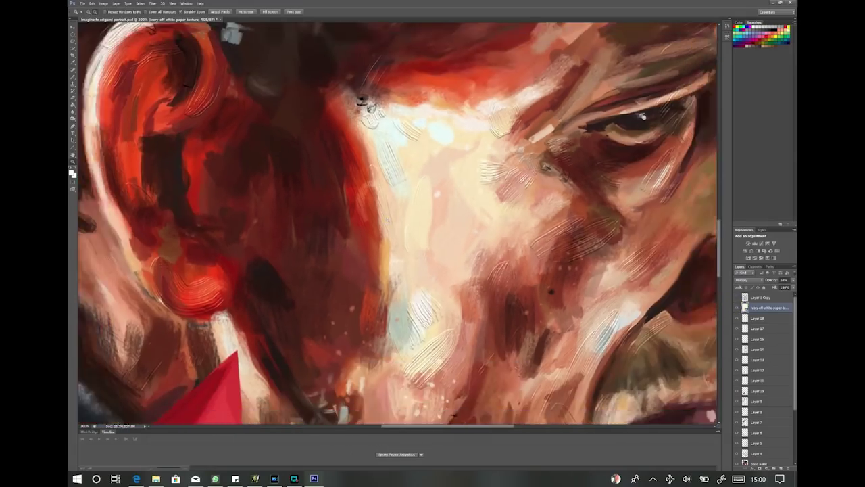
{"action": "left_click_drag", "start_coordinate": [328, 285], "coordinate": [149, 395]}
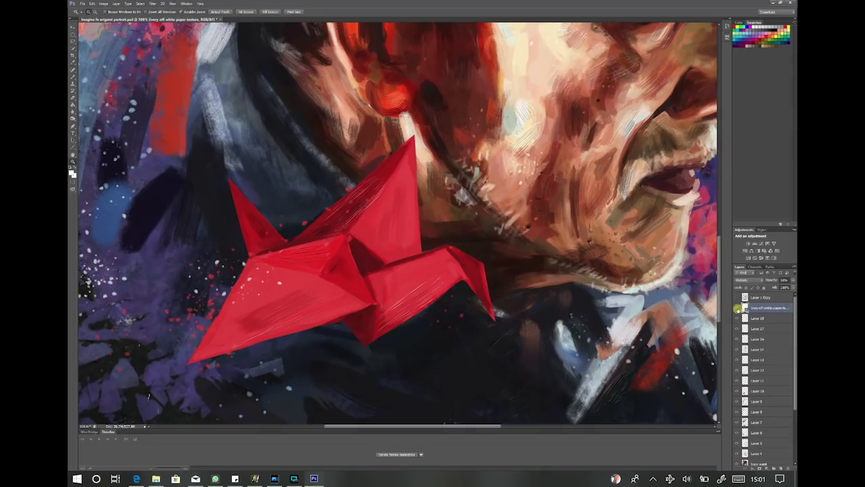
{"action": "left_click", "coordinate": [738, 308]}
{"action": "left_click", "coordinate": [737, 308]}
{"action": "left_click", "coordinate": [736, 308]}
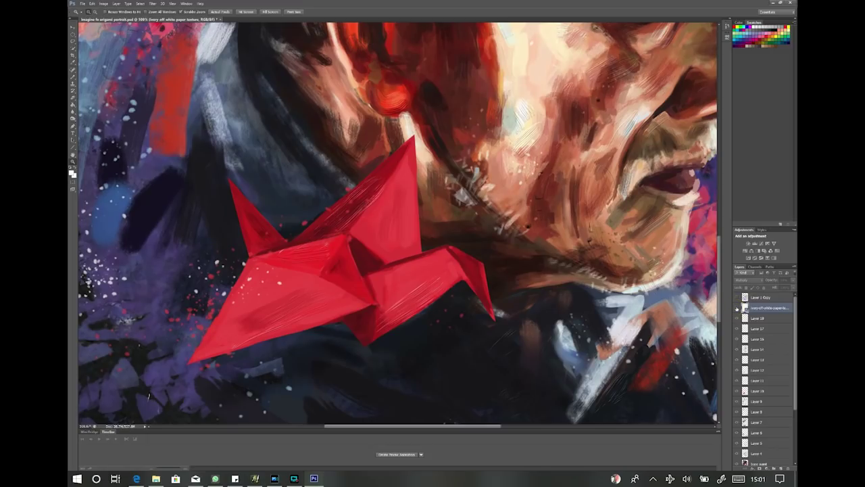
{"action": "left_click", "coordinate": [737, 308]}
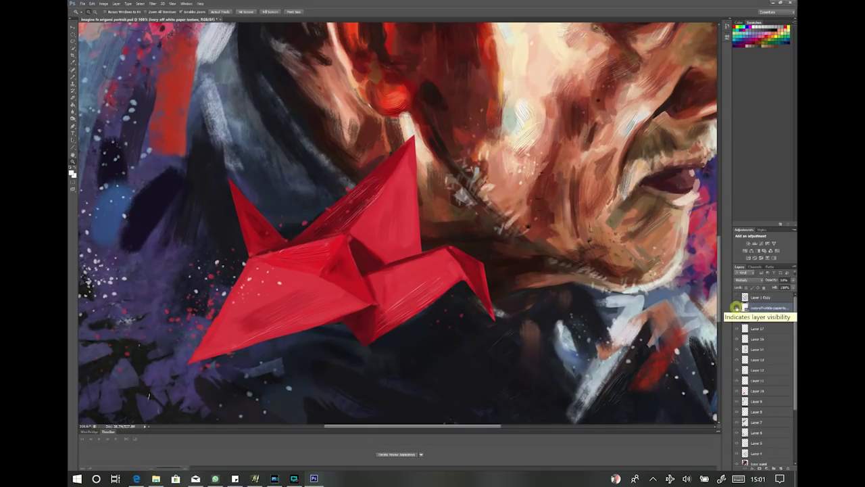
{"action": "left_click", "coordinate": [425, 239], "text": "alt"}
{"action": "left_click", "coordinate": [425, 239], "text": "alt"}
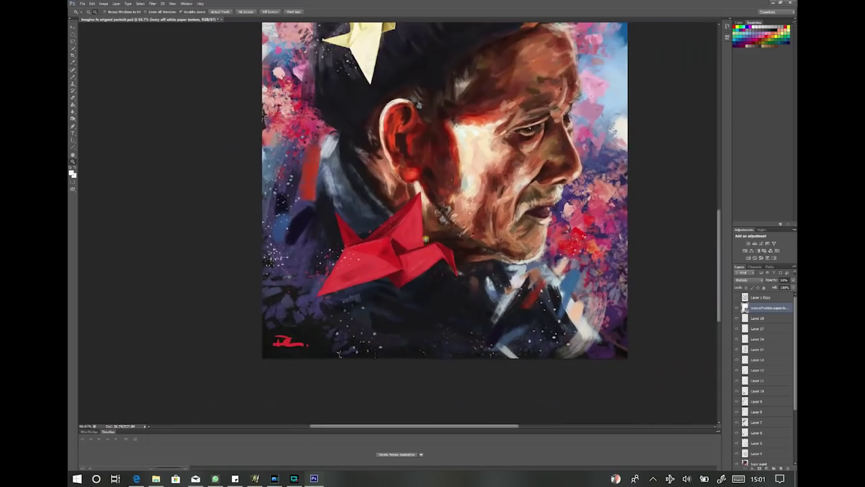
{"action": "left_click", "coordinate": [425, 238], "text": "alt"}
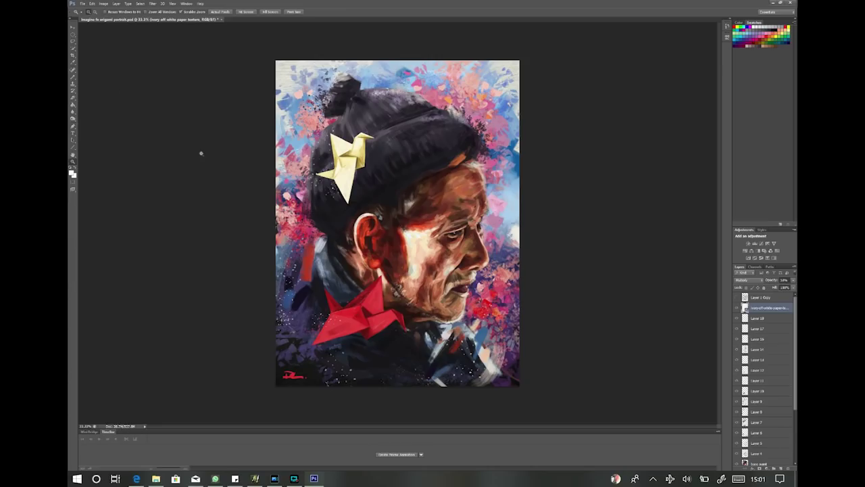
- Save the painting as a new Photoshop file named "Imagine fx origami portrait complete" in the Imagine FX Tutorial folder, with Maximize Compatibility on
{"action": "left_click", "coordinate": [82, 4]}
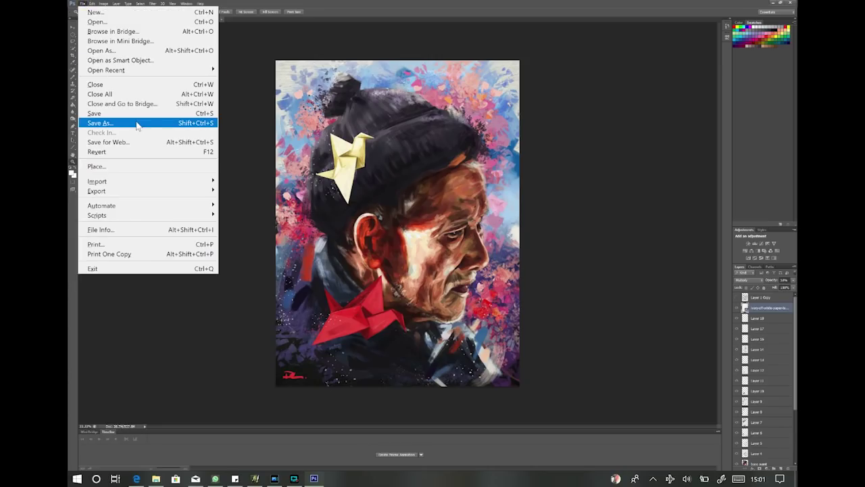
{"action": "left_click", "coordinate": [133, 123]}
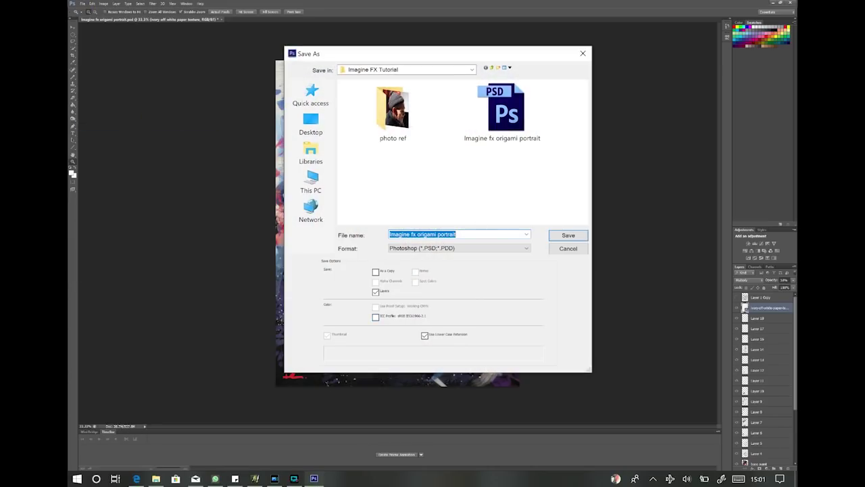
{"action": "left_click", "coordinate": [473, 234]}
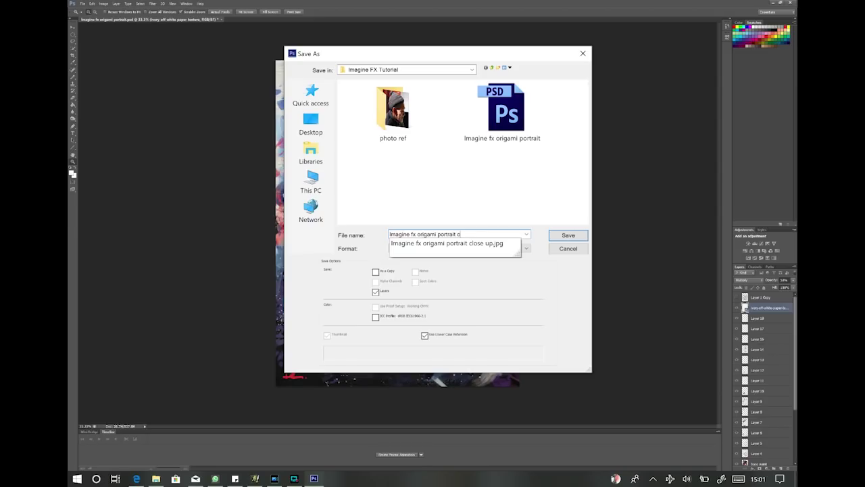
{"action": "type", "text": "complete"}
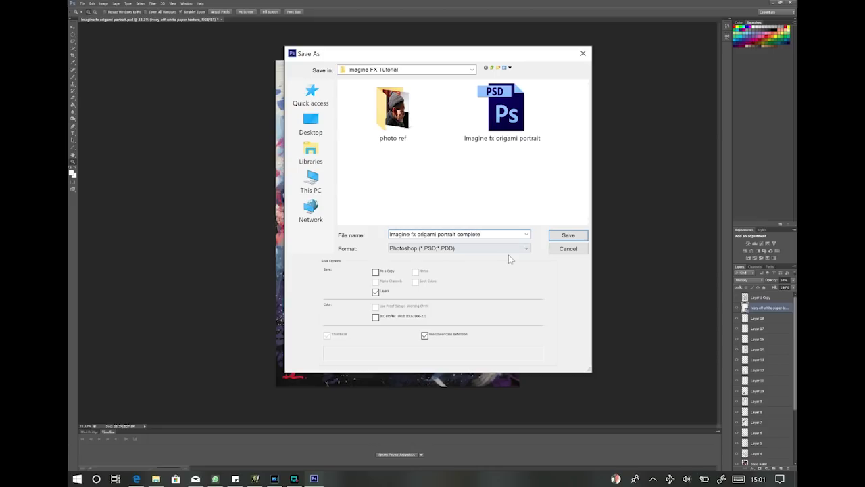
{"action": "left_click", "coordinate": [567, 237]}
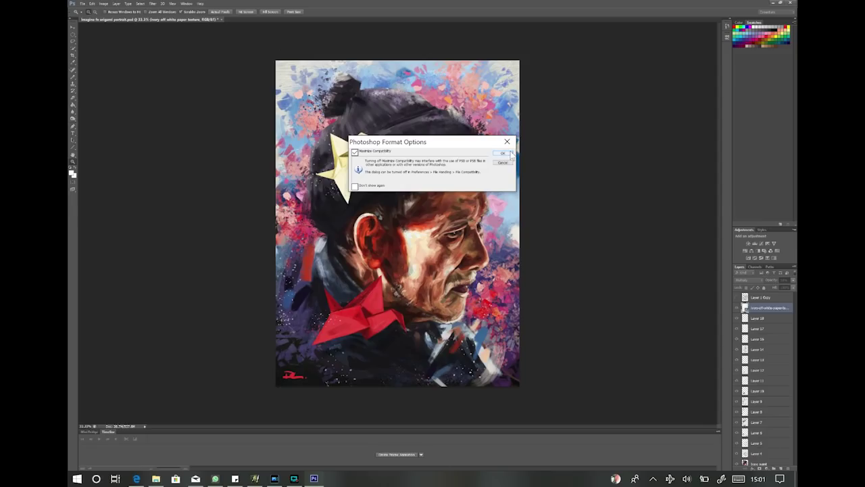
{"action": "left_click", "coordinate": [510, 154]}
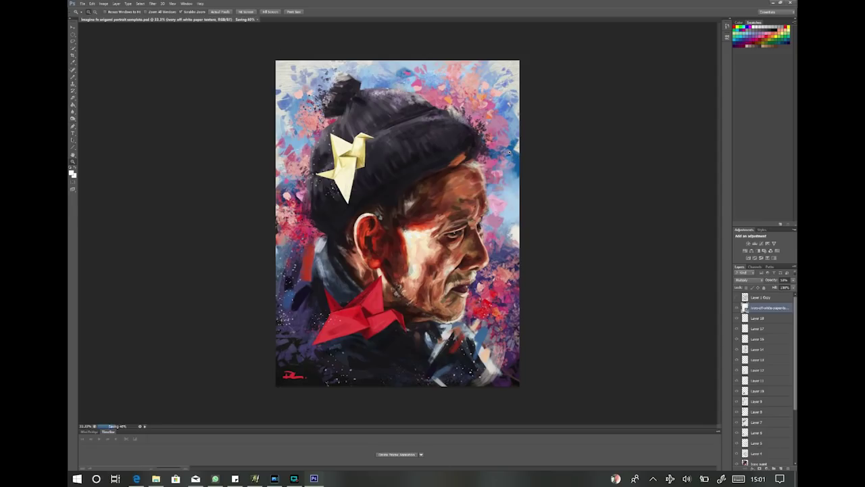